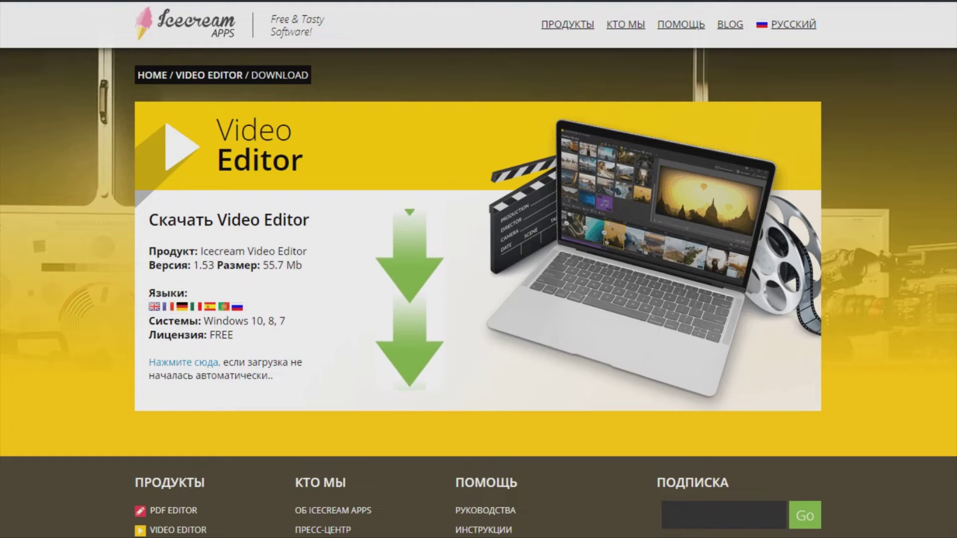
Scroll the Icecream Video Editor download page while the free version 1.53 downloads.
scroll(479, 269, "down", 1)
scroll(478, 269, "down", 1)
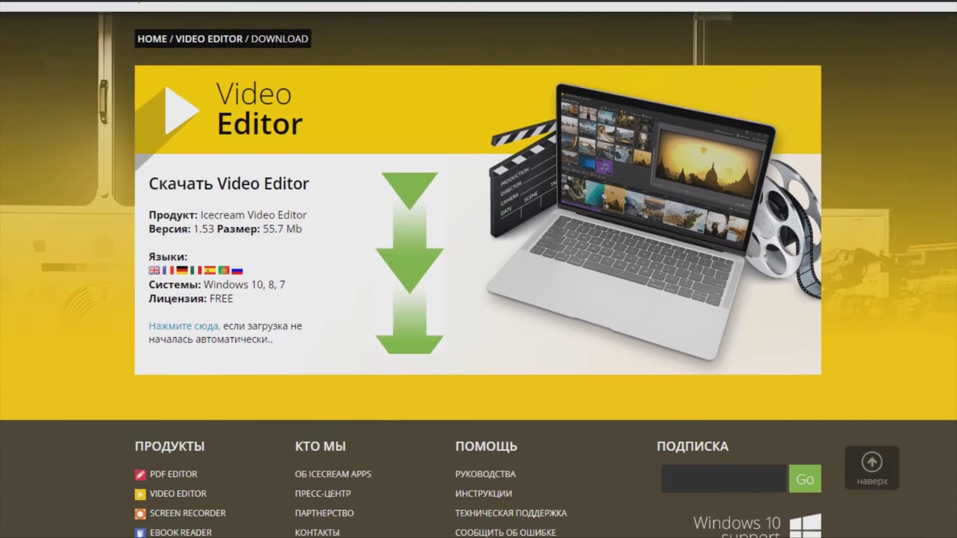
scroll(478, 269, "up", 1)
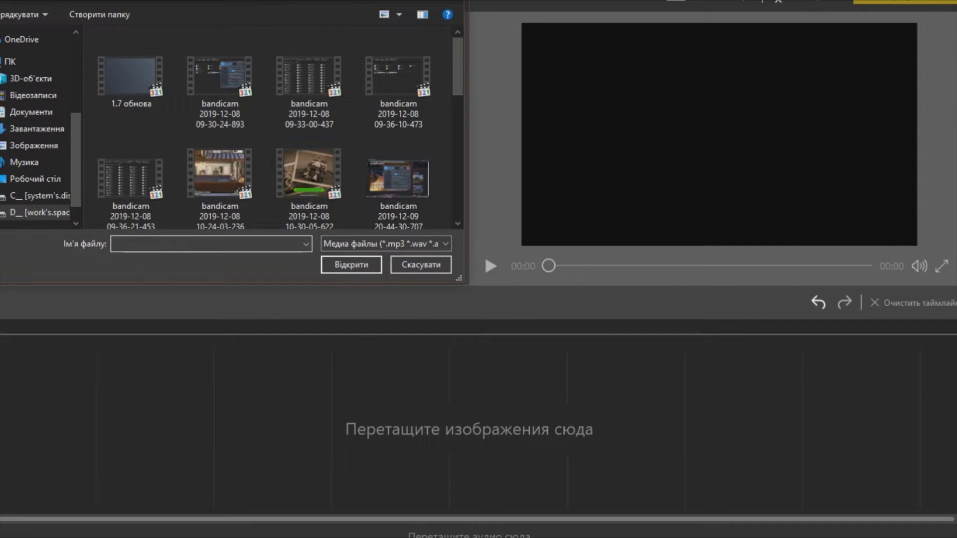
Dismiss the file picker and delete the old bandicam video and music file from the library.
key("Escape")
key("Escape")
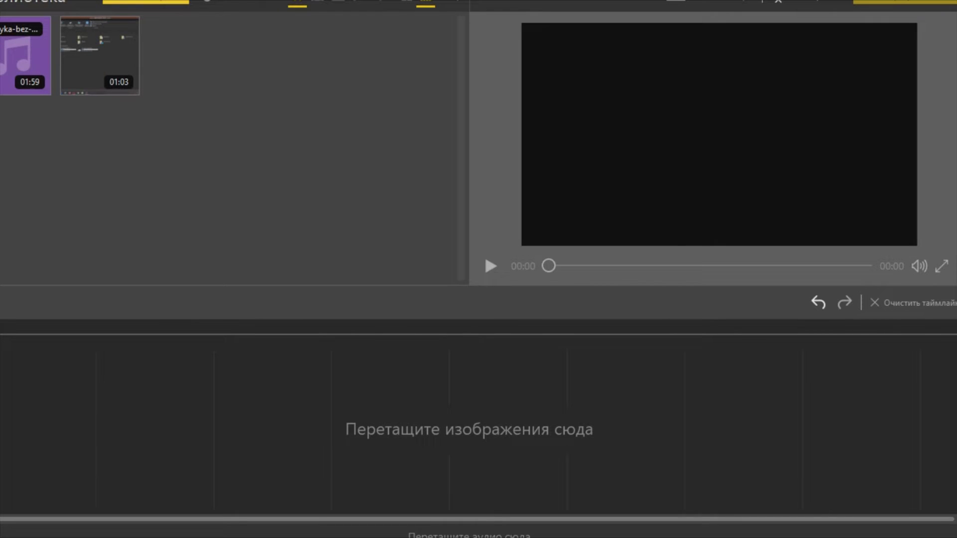
left_click(126, 28)
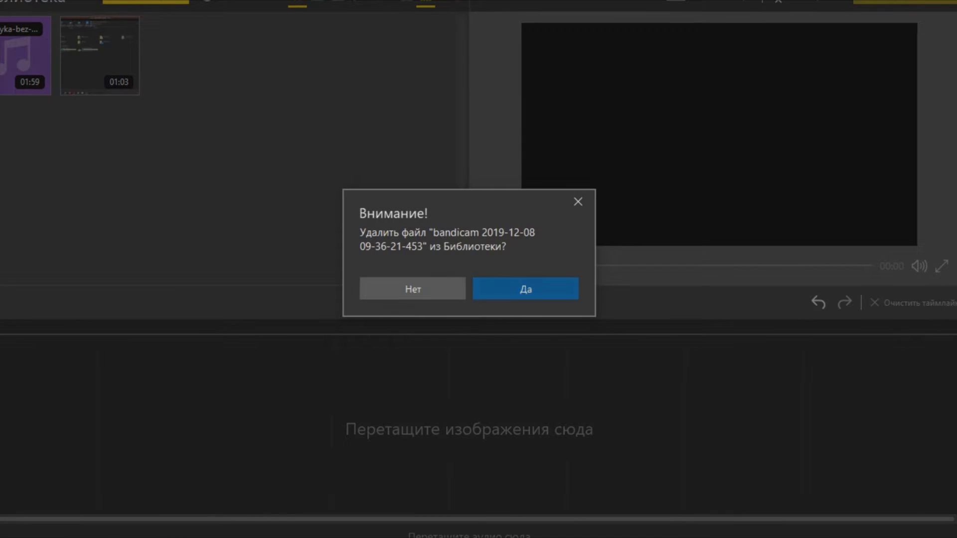
left_click(525, 289)
left_click(38, 29)
left_click(526, 289)
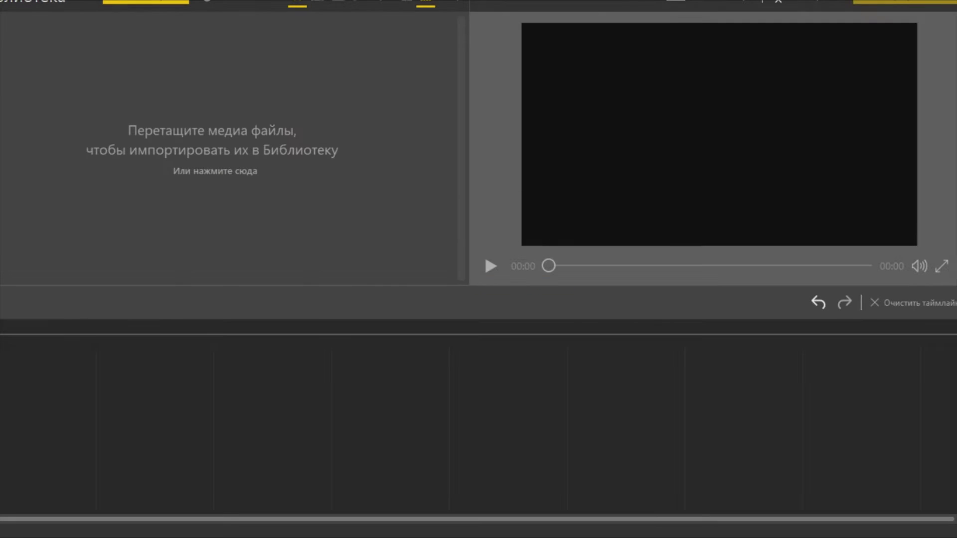
Import the fourth bandicam screen recording and place it on the timeline.
left_click(215, 171)
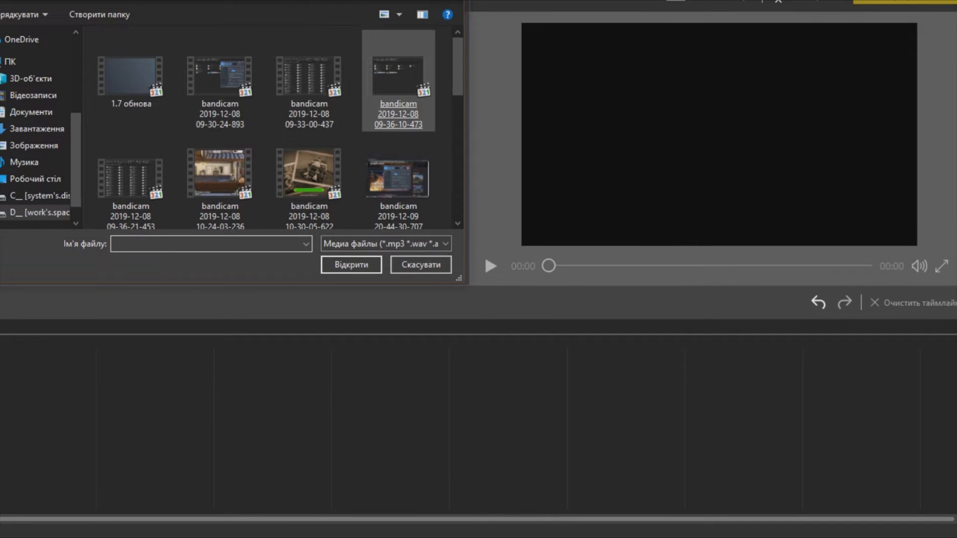
double_click(398, 75)
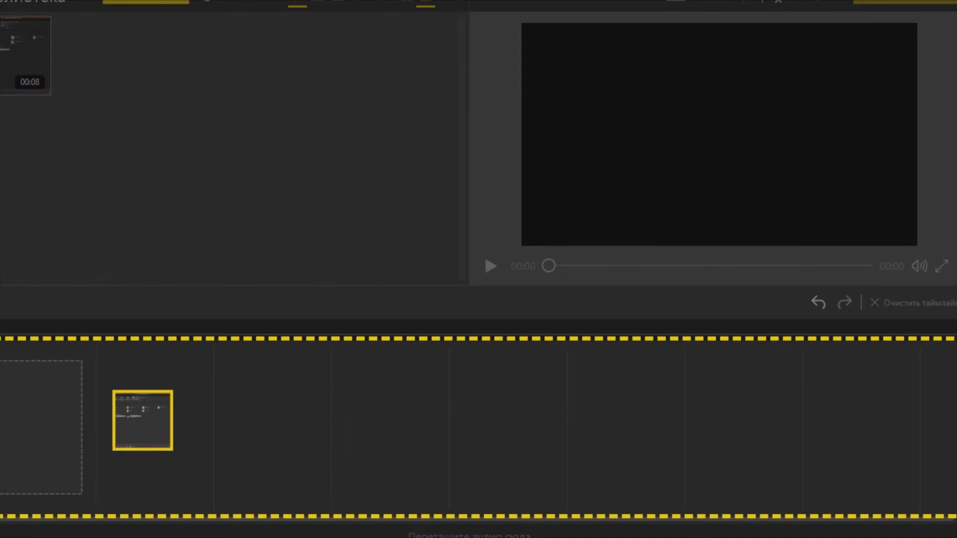
left_click_drag(33, 70, 141, 418)
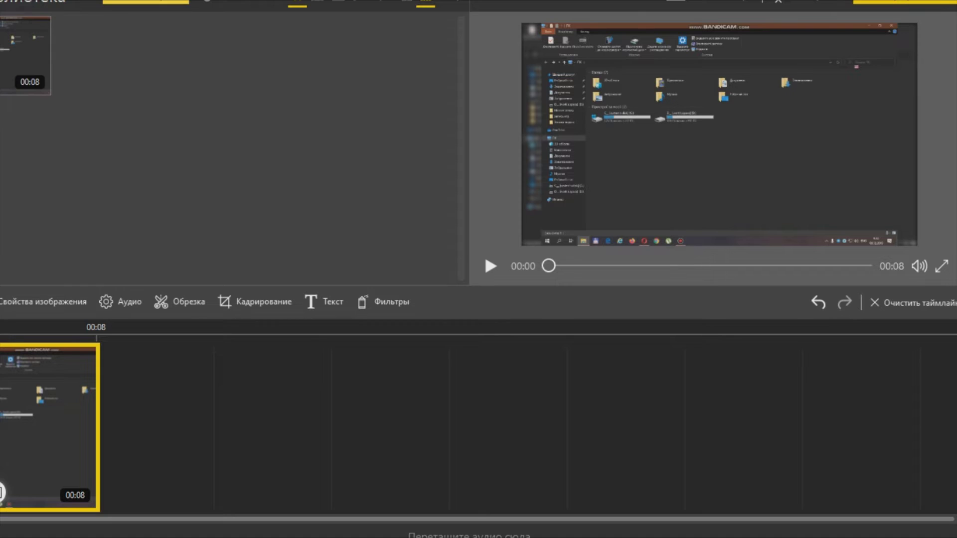
Import the music file from the Downloads folder into the library.
left_click(146, 2)
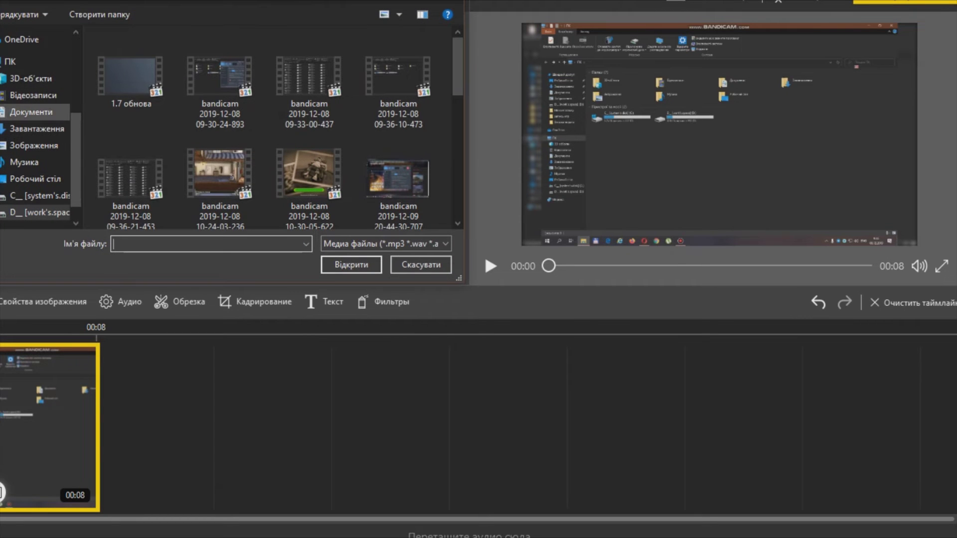
left_click(36, 129)
double_click(189, 74)
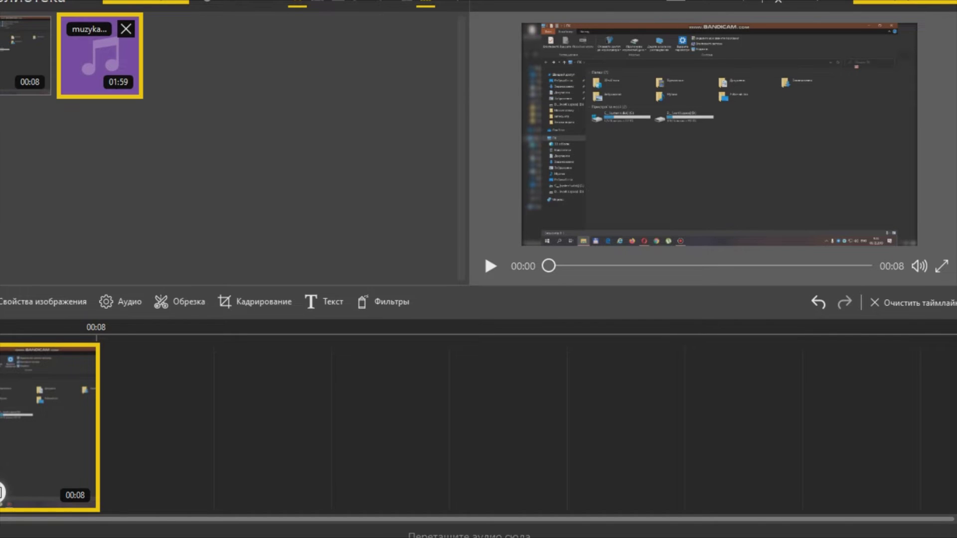
Put the music on the audio track and insert a dark-blue gradient clip at the timeline start.
left_click_drag(99, 55, 157, 529)
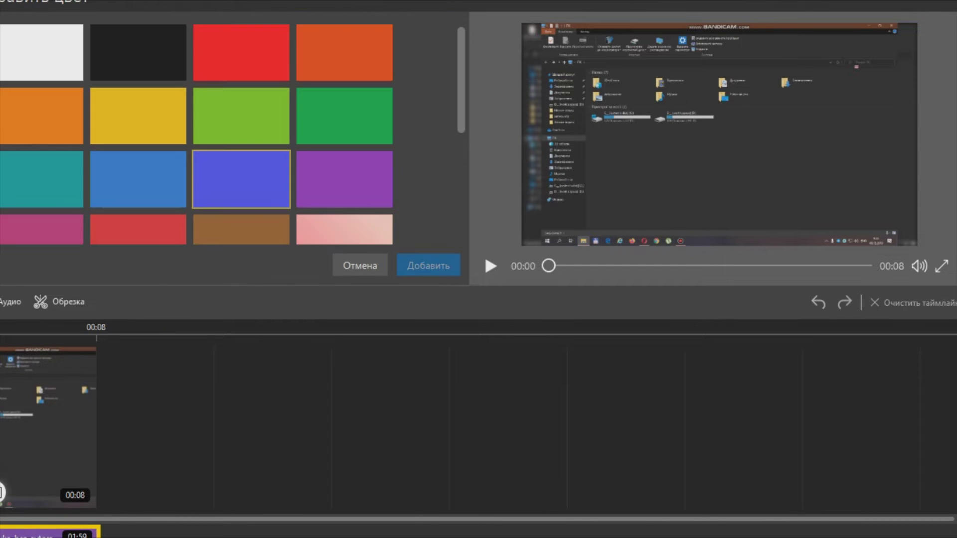
scroll(241, 147, "down", 5)
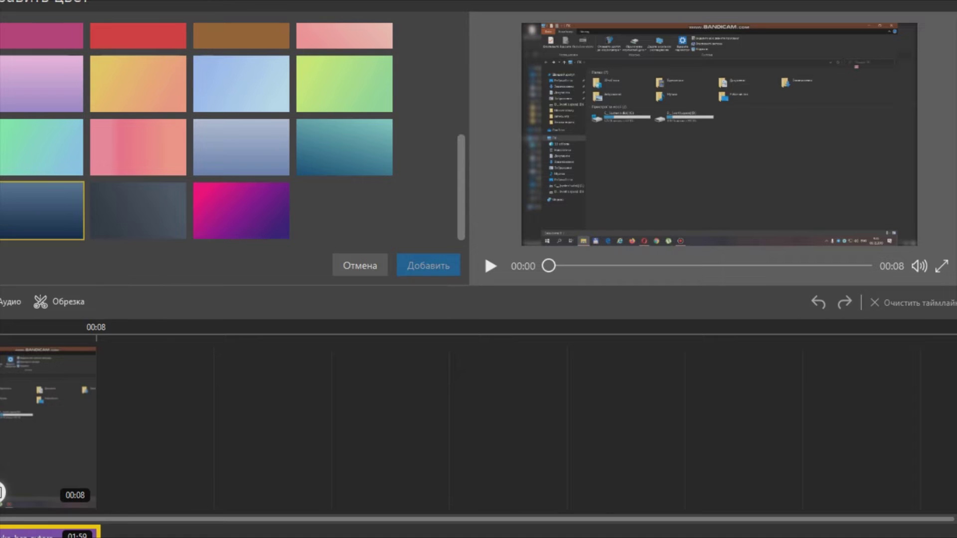
left_click(42, 211)
left_click(428, 266)
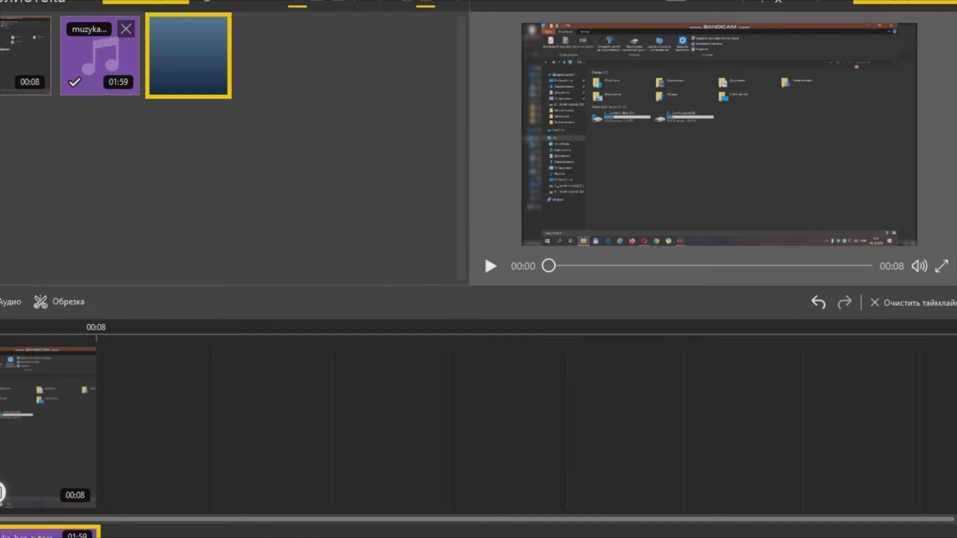
left_click_drag(189, 55, 50, 448)
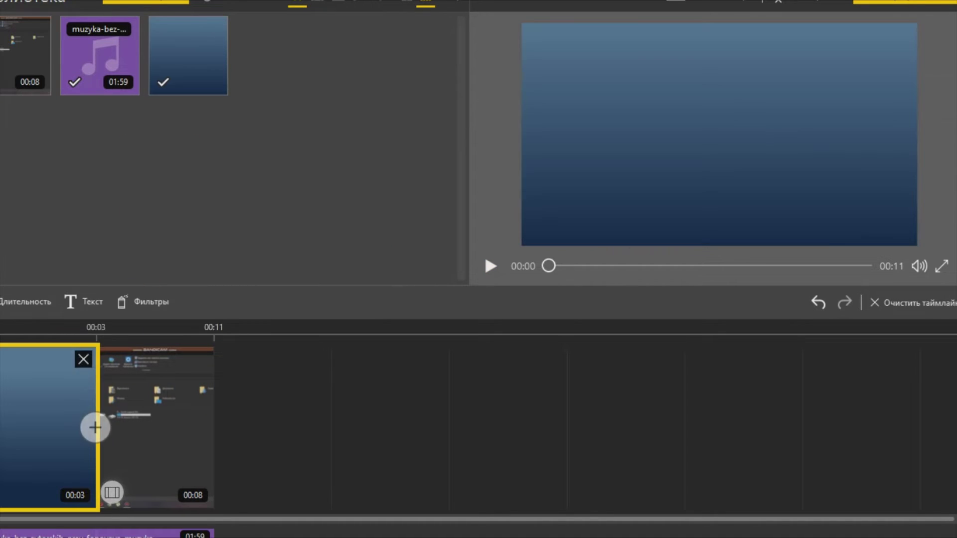
Type the title 'ZHEMYCH PRODUCTION' with 'представляет' on the line below on the gradient clip.
left_click(83, 301)
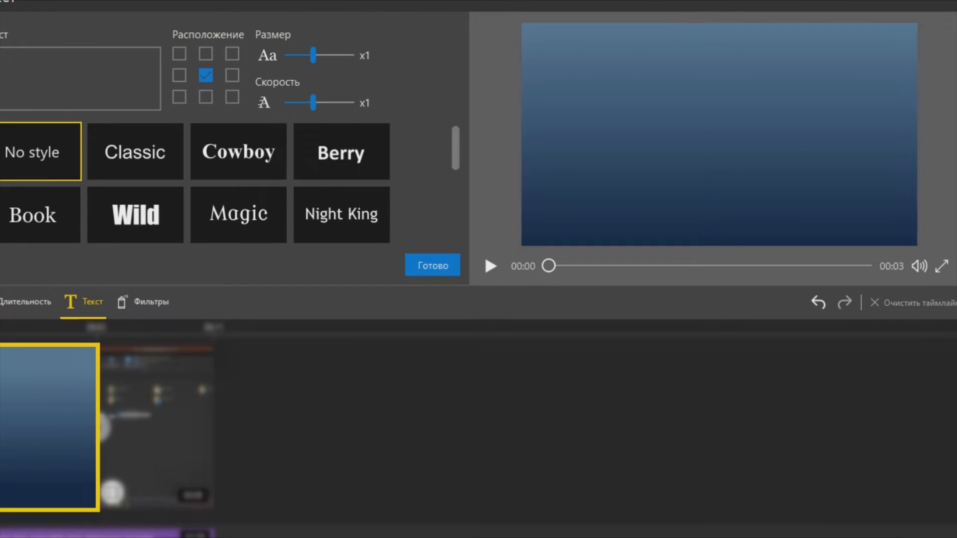
type("Z")
type("HE")
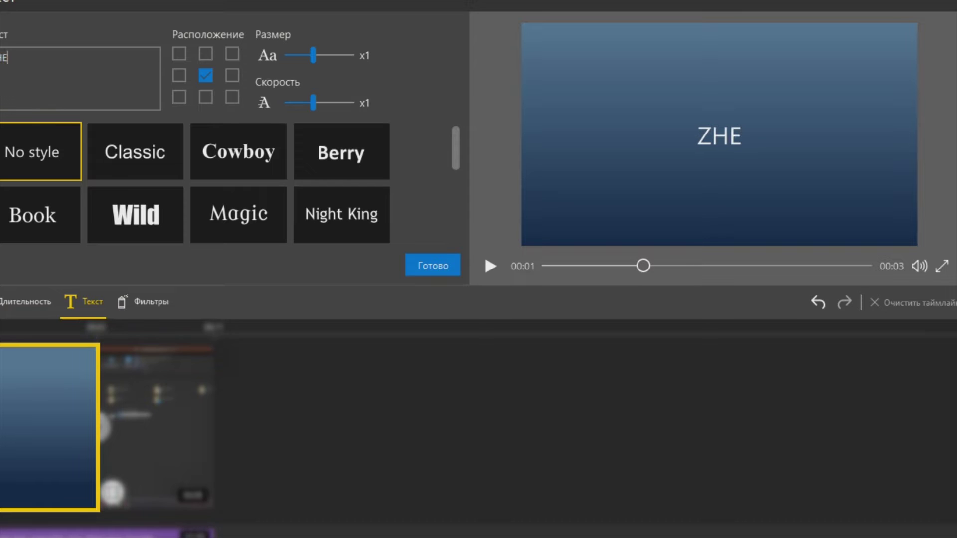
type("MYSC")
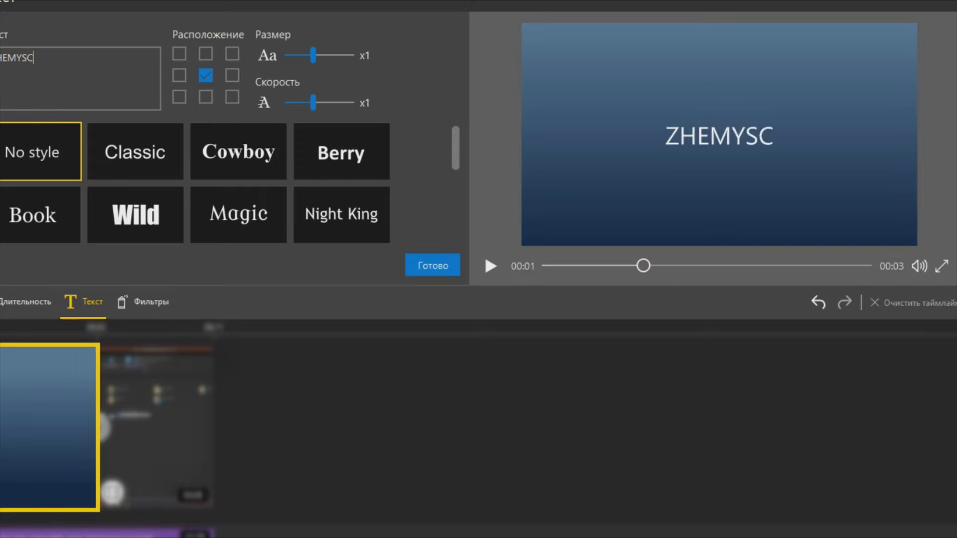
key("BackSpace")
key("BackSpace")
type("CH")
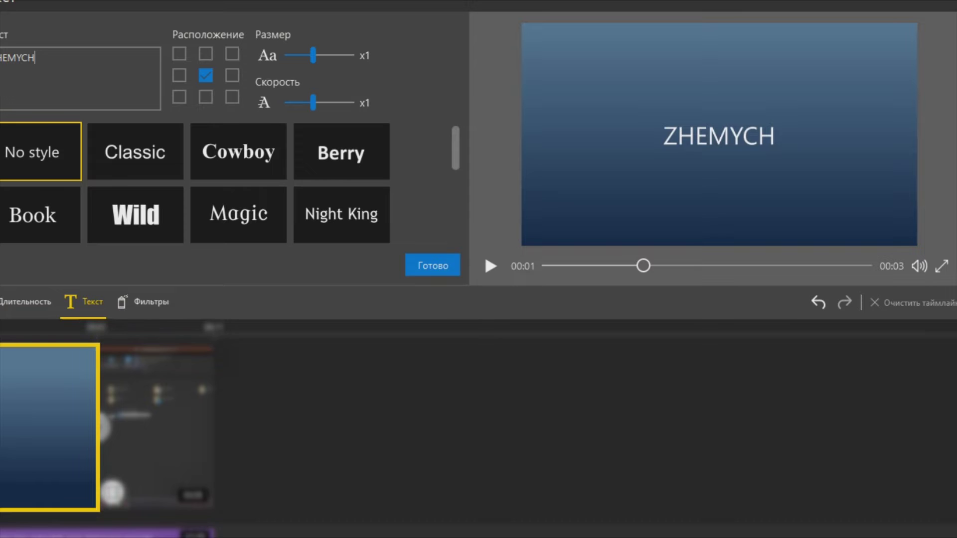
type(" PR")
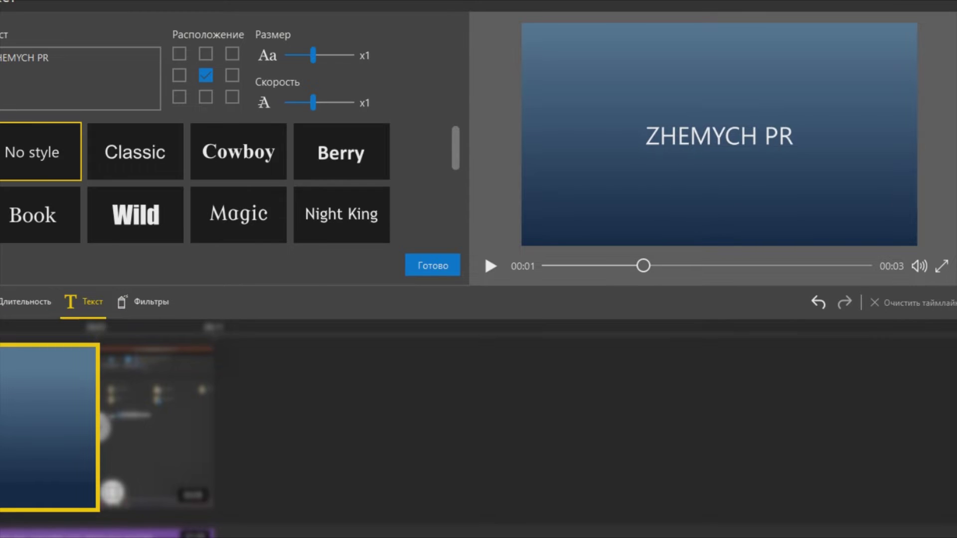
type("ODU")
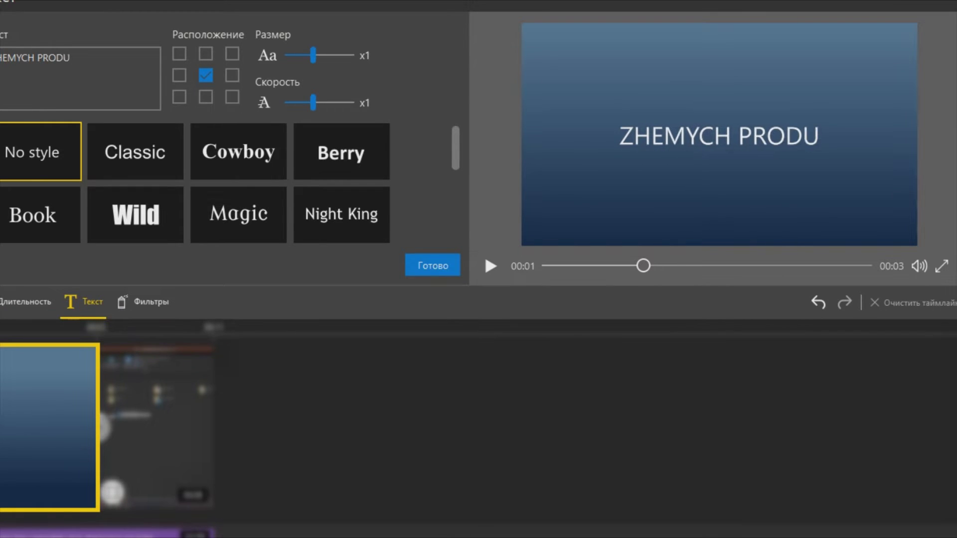
type("CTION")
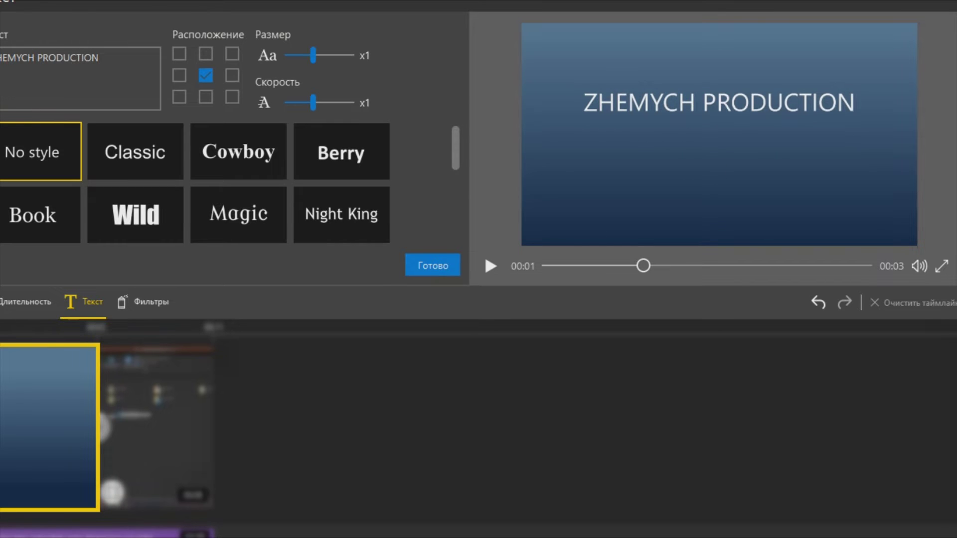
type("пр")
type("ед")
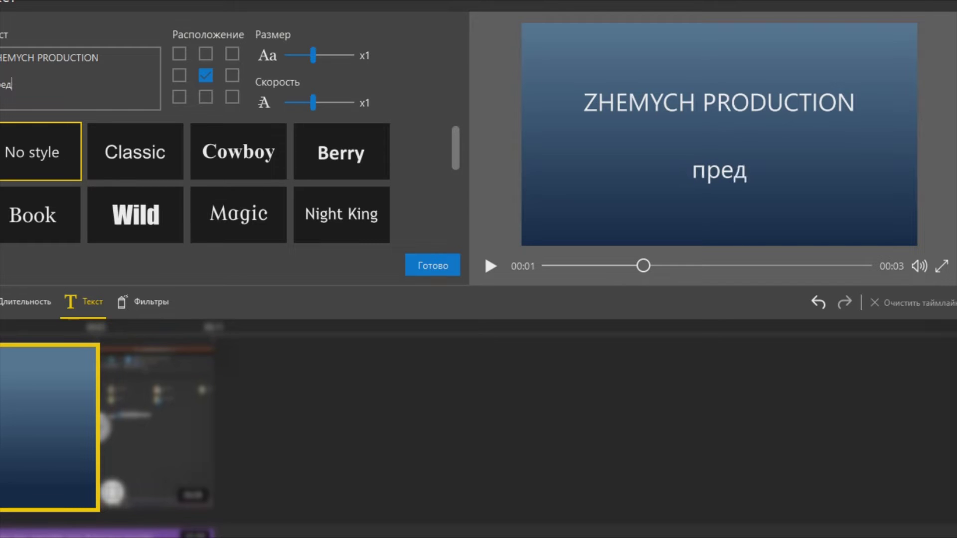
type("ставля")
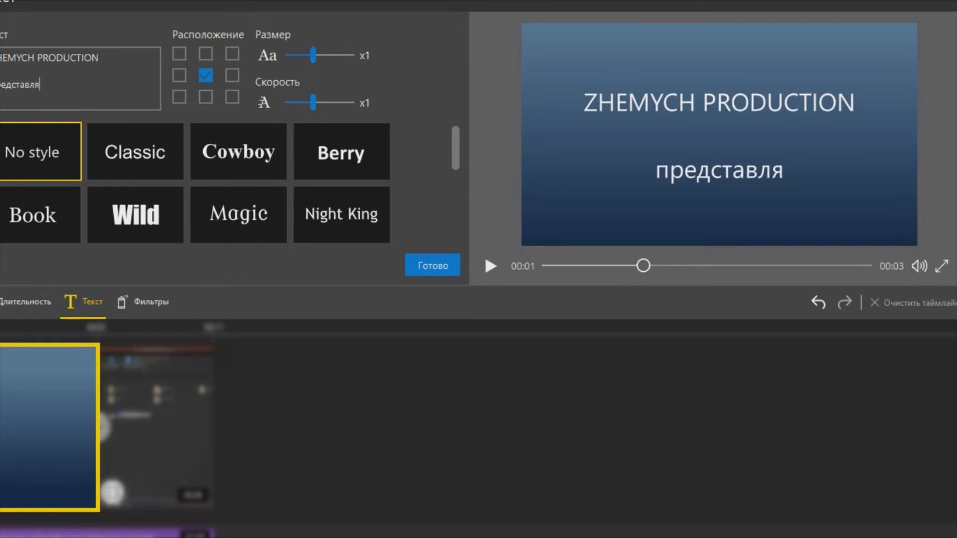
type("ет")
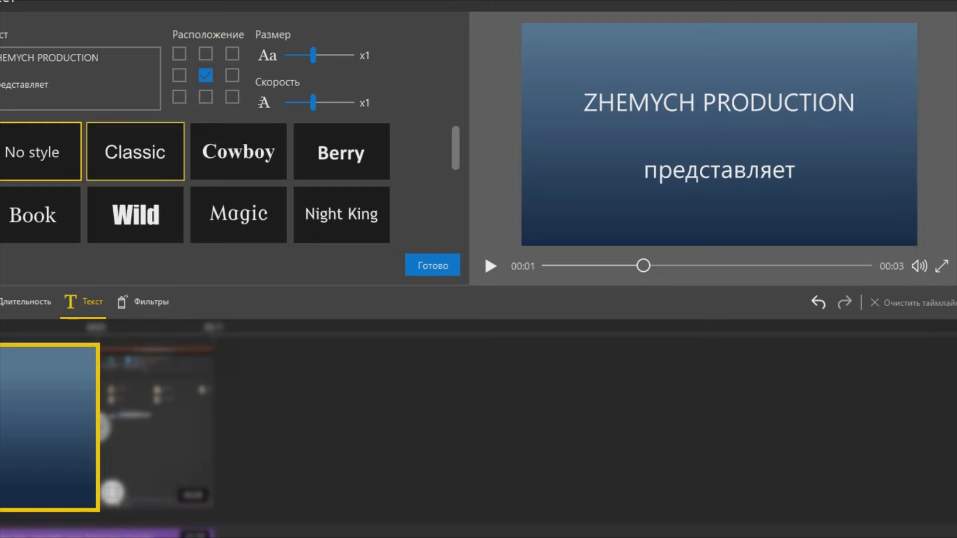
Preview title styles such as Berry, Cowboy, Magic, Stone, Blockbuster and Vertigo.
left_click(342, 152)
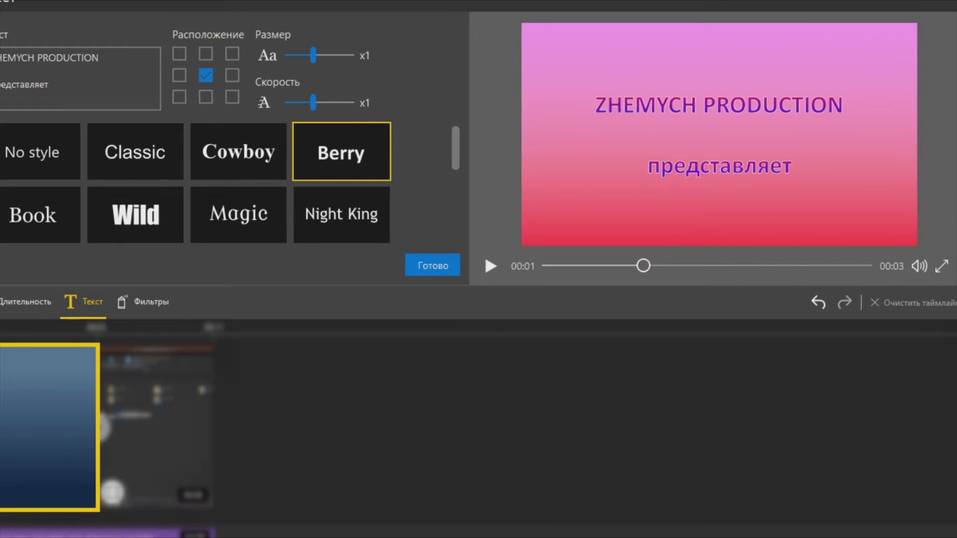
left_click(238, 151)
left_click(238, 214)
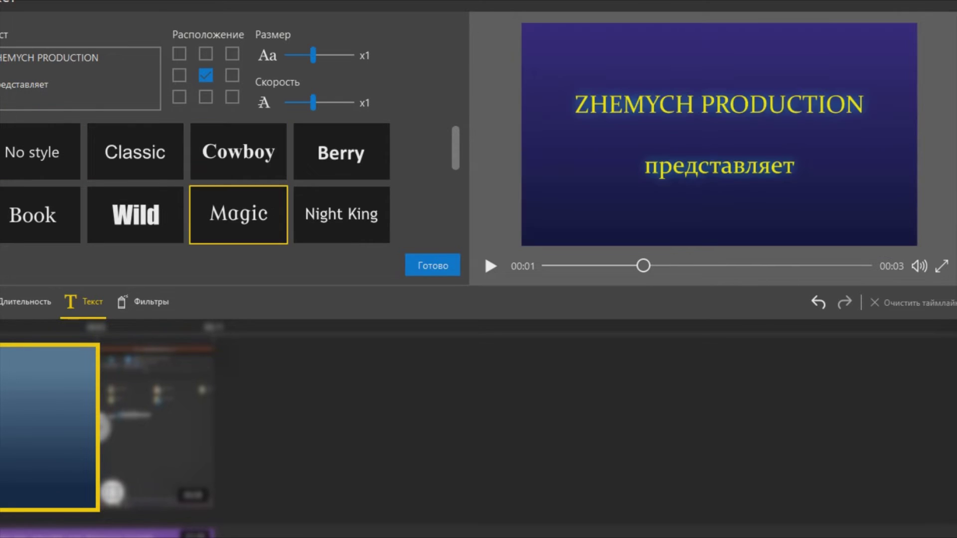
scroll(239, 214, "down", 5)
left_click(342, 148)
left_click(238, 149)
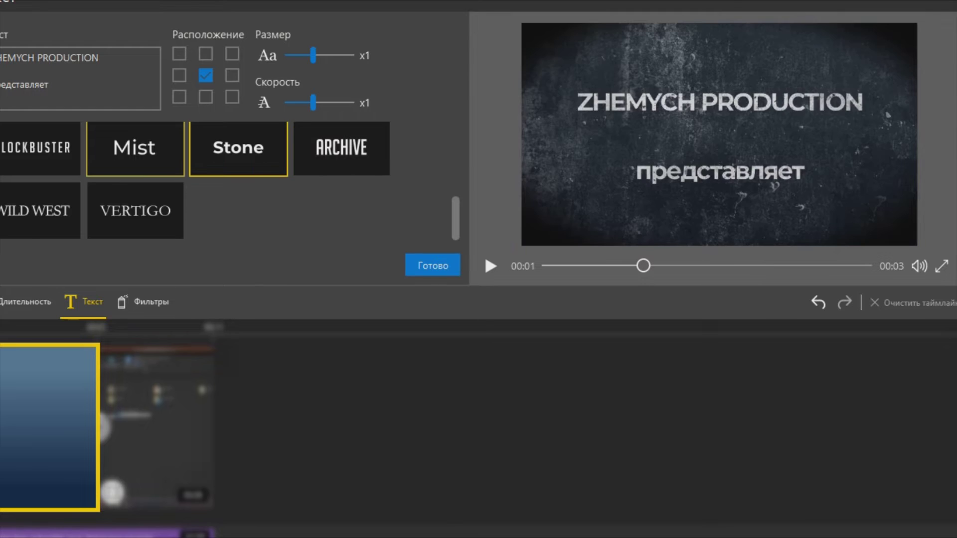
left_click(134, 151)
left_click(40, 151)
left_click(39, 214)
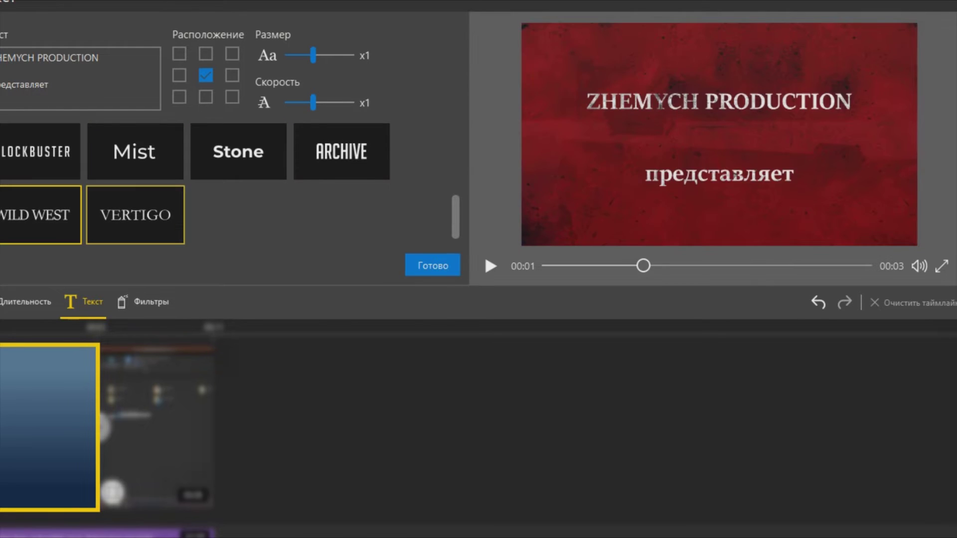
left_click(135, 214)
scroll(238, 199, "up", 2)
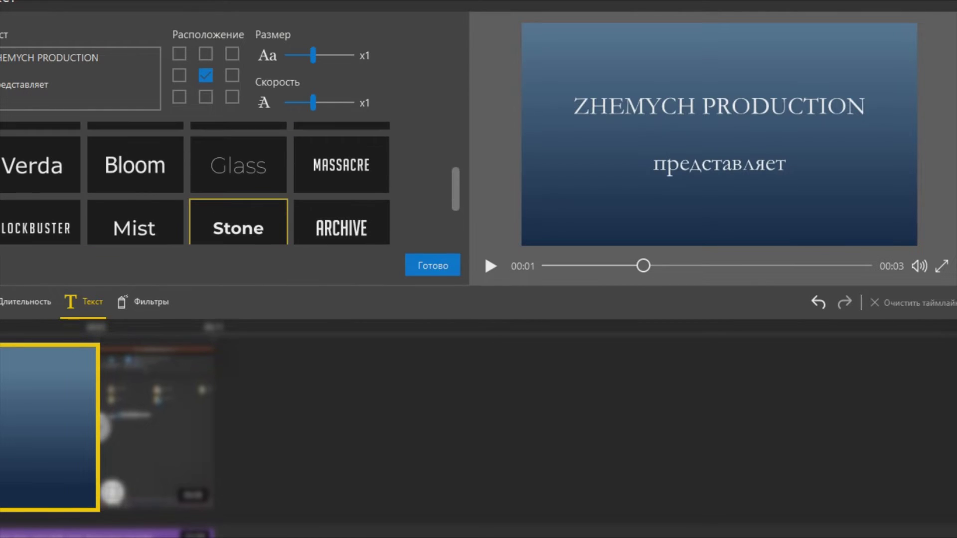
scroll(239, 199, "up", 3)
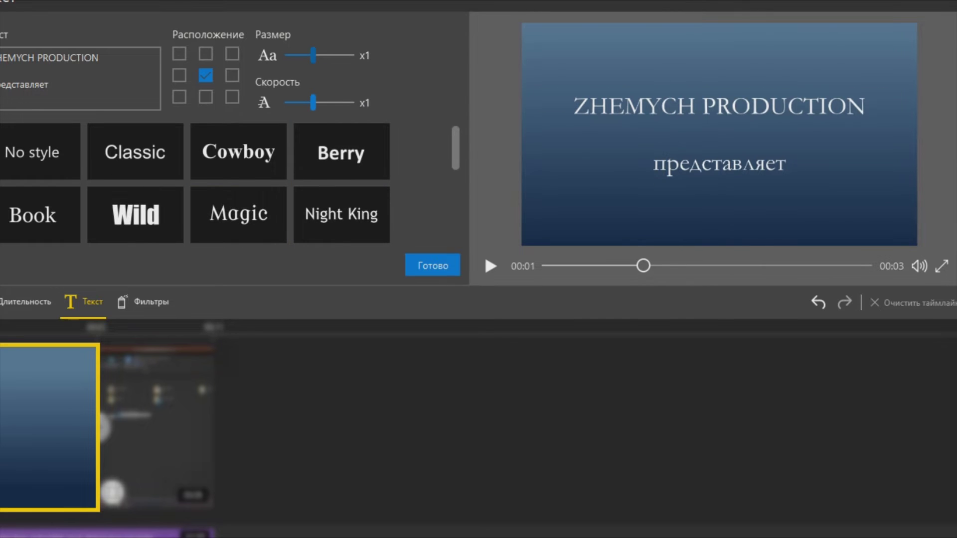
Enlarge the title text to x1.5 and centre it in the middle of the frame.
left_click_drag(313, 55, 339, 55)
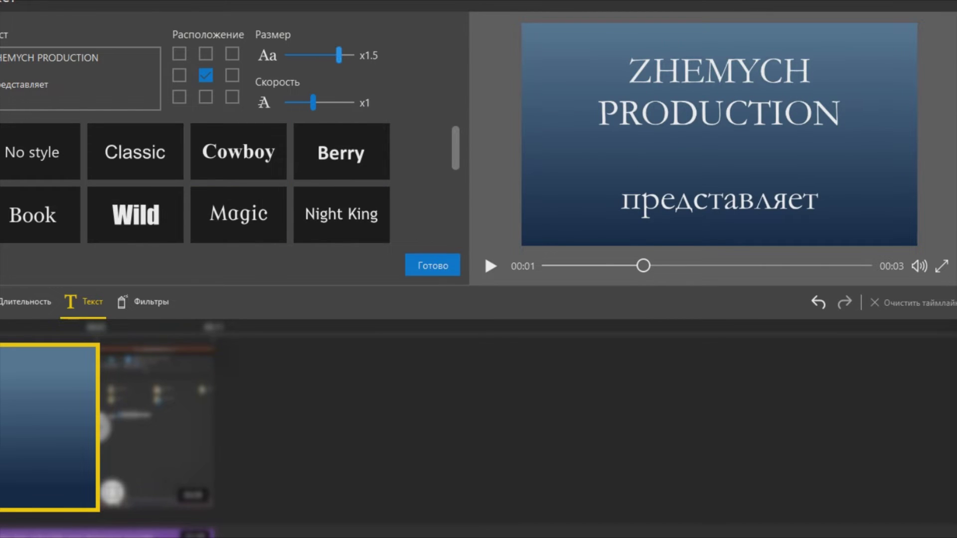
left_click(232, 53)
left_click(205, 53)
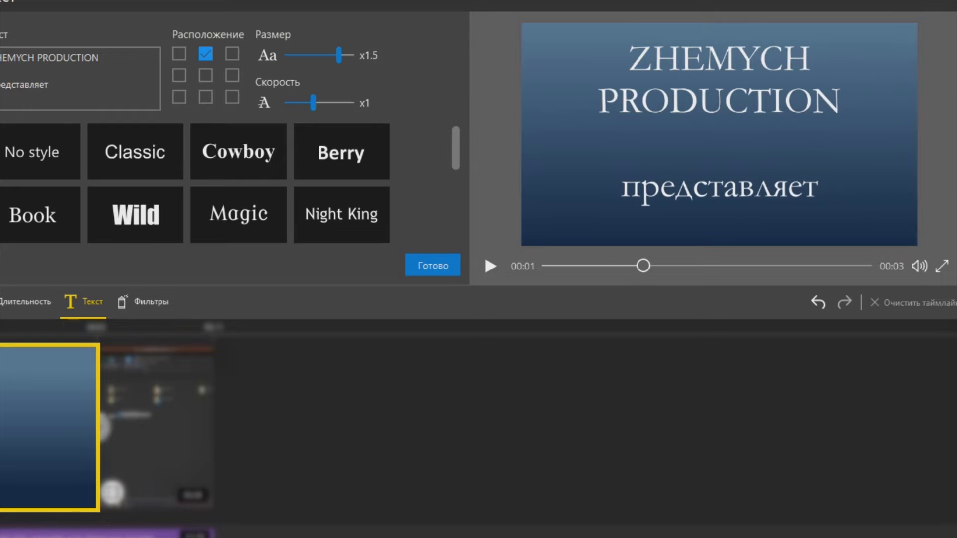
left_click(179, 53)
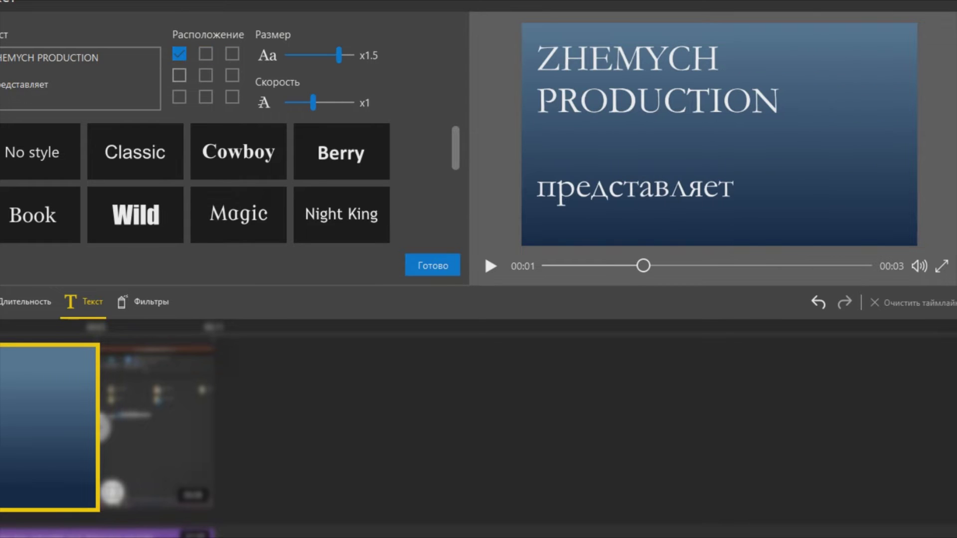
left_click(178, 97)
left_click(205, 75)
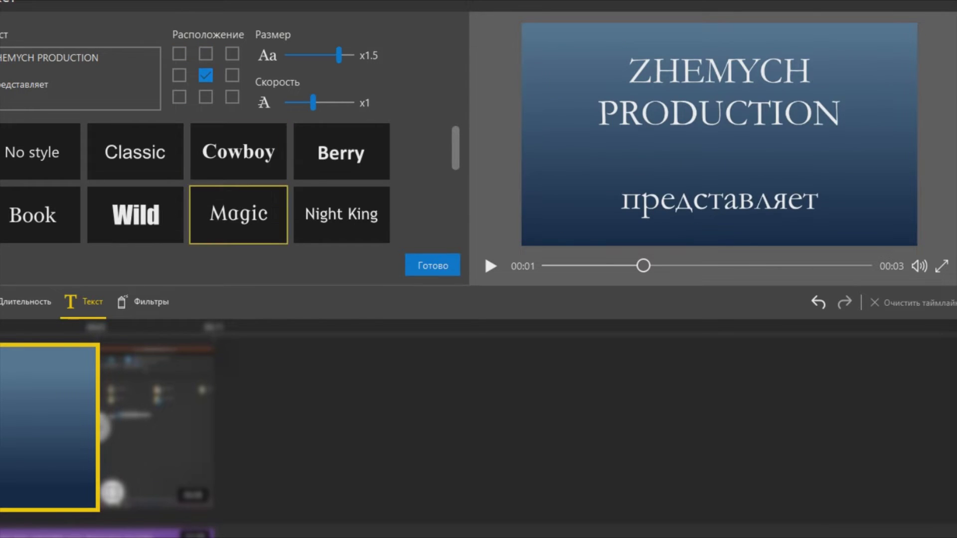
Apply the Glass style to the title after previewing Night King, Book, Verda and Bloom.
left_click(238, 152)
left_click(341, 152)
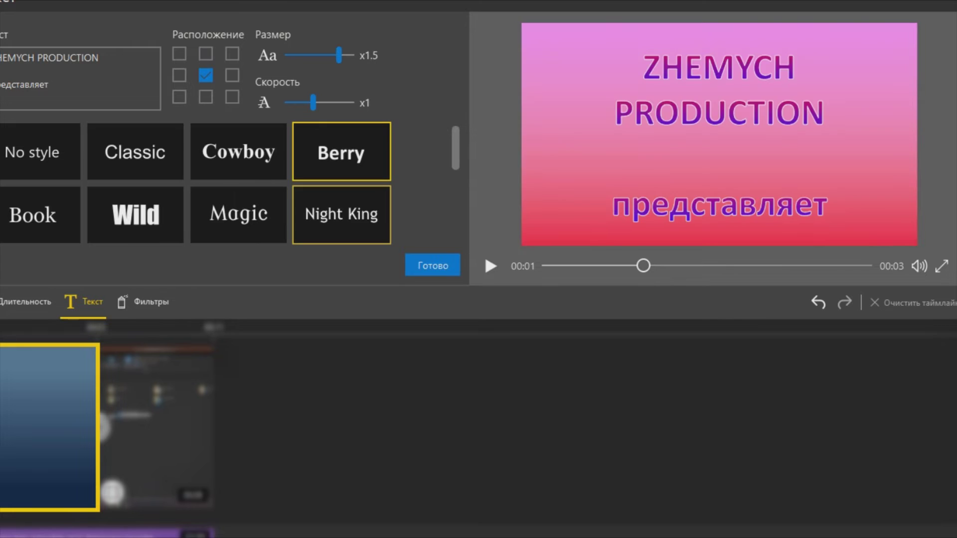
left_click(341, 214)
left_click(40, 149)
left_click(40, 211)
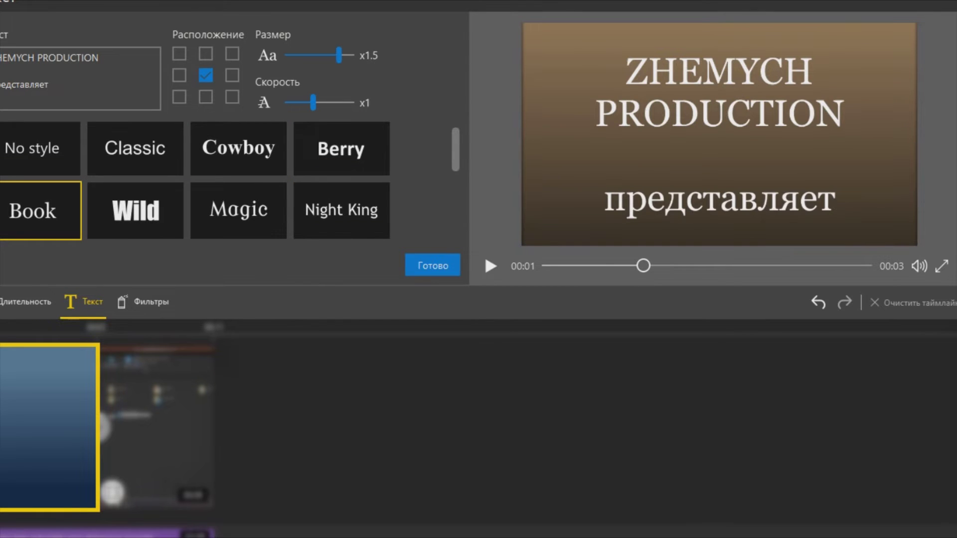
scroll(229, 180, "down", 2)
left_click(39, 202)
left_click(135, 202)
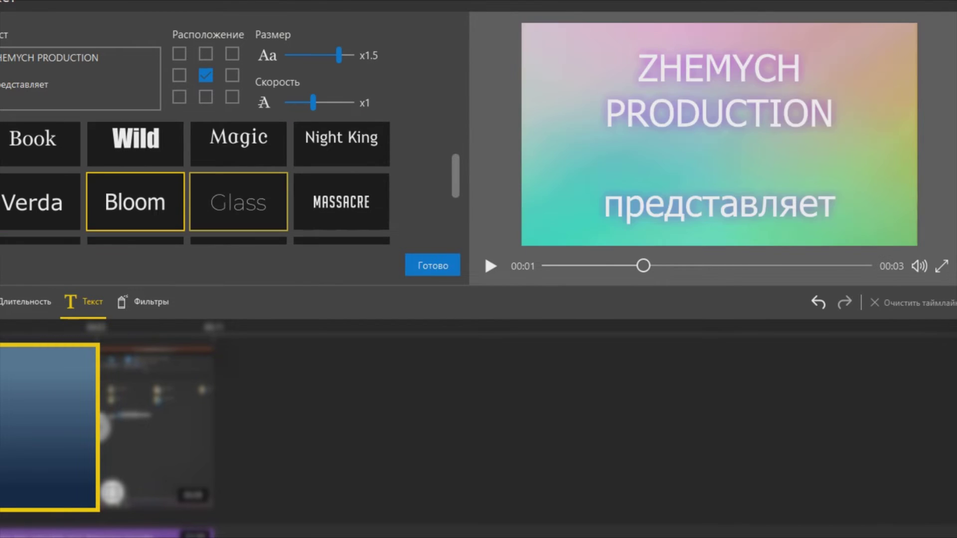
left_click(239, 202)
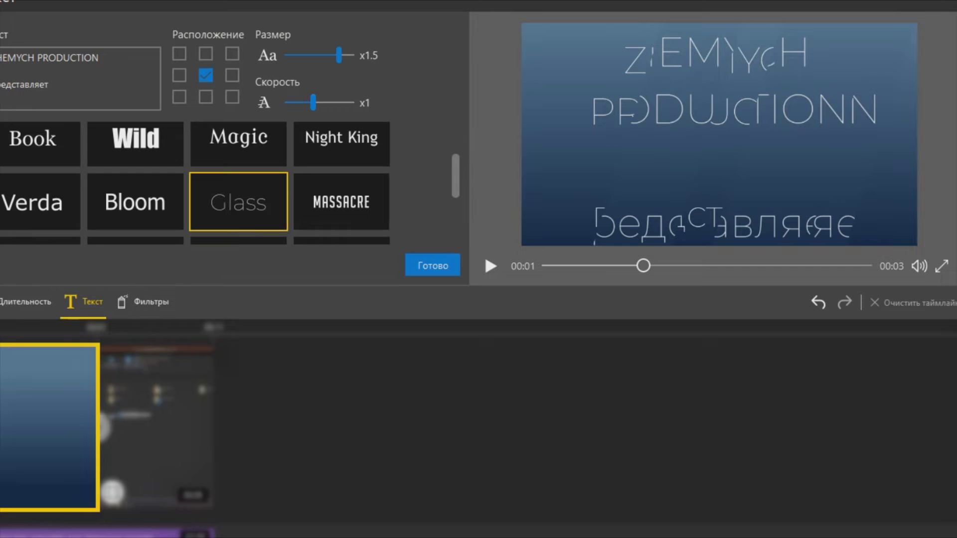
left_click(25, 301)
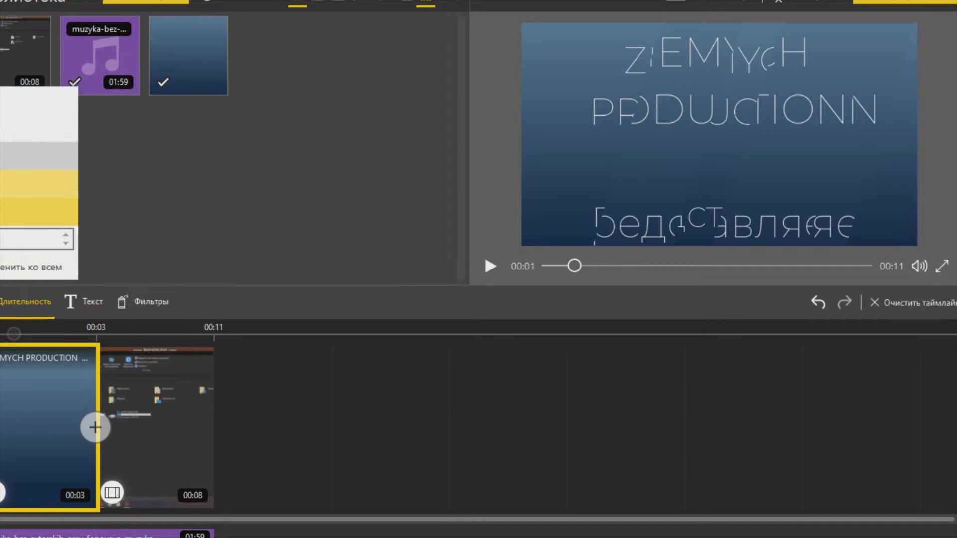
Set the title card to 4 seconds, then browse the filters and close without applying one.
left_click(40, 184)
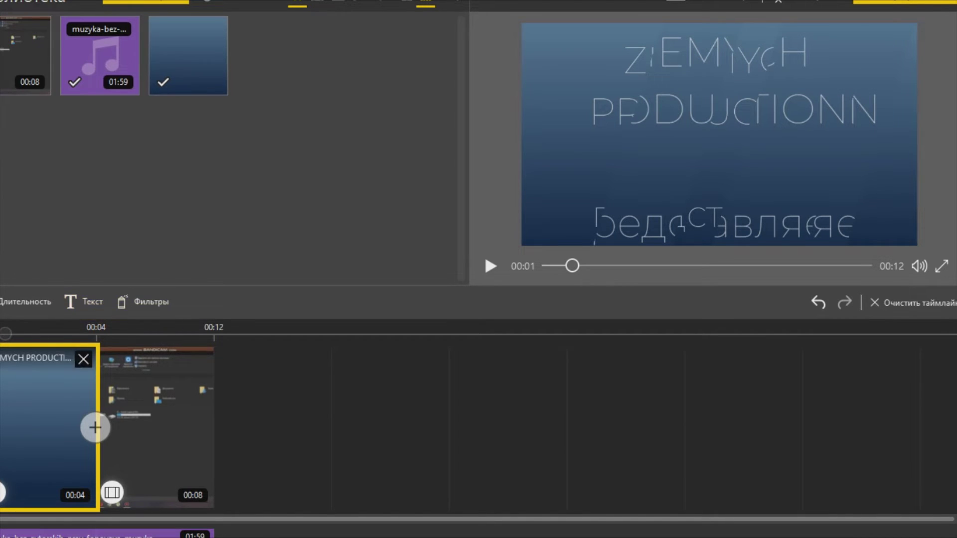
left_click(144, 302)
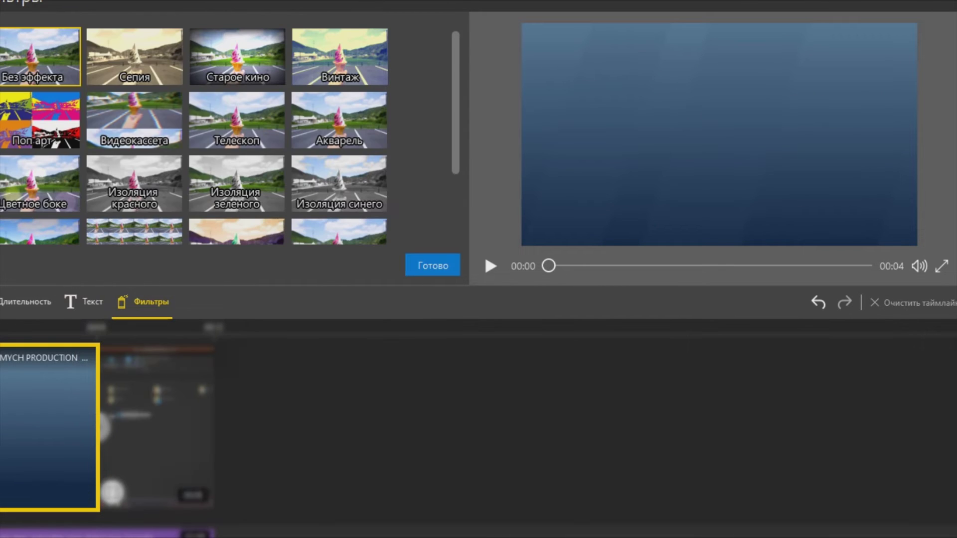
scroll(230, 136, "down", 2)
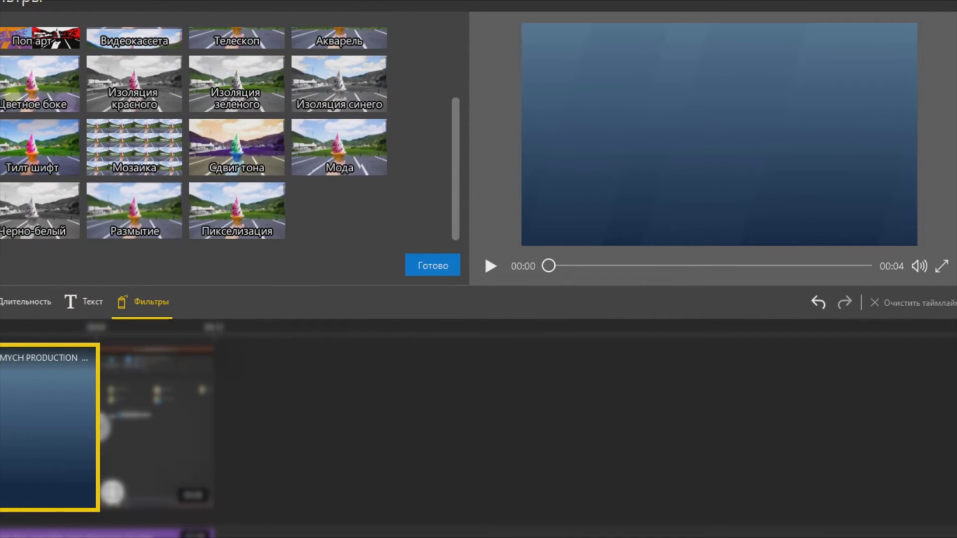
left_click(432, 265)
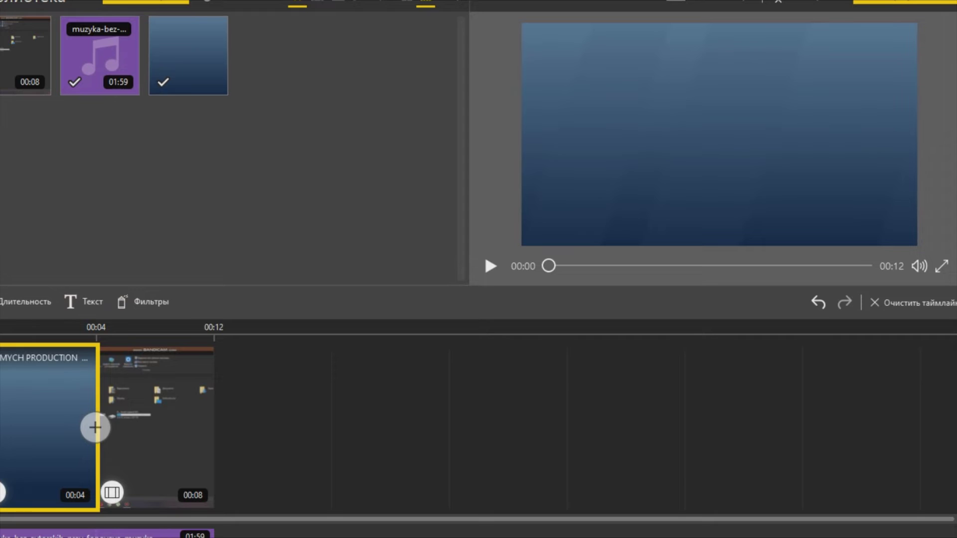
Select the screen-recording clip and raise its brightness to 3.
mouse_move(189, 379)
left_click(189, 379)
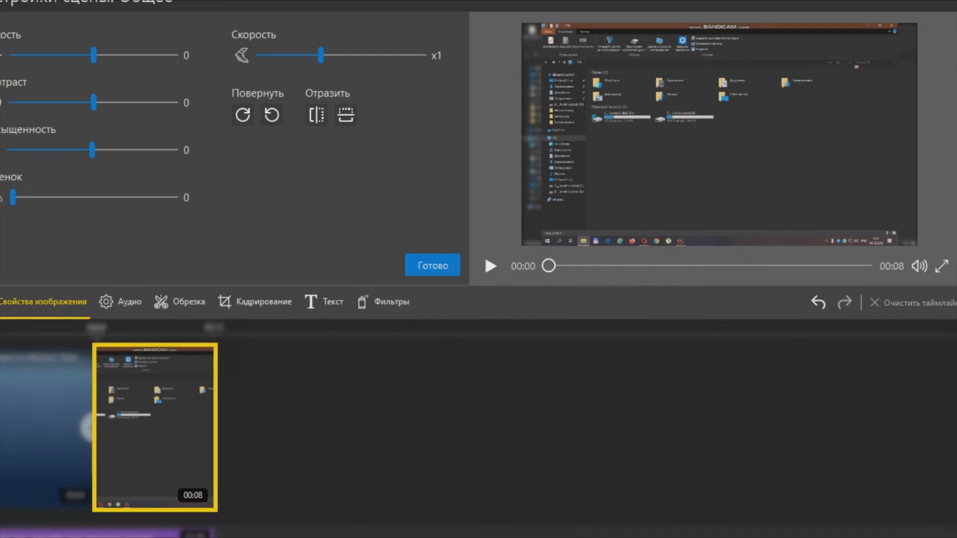
left_click_drag(93, 55, 96, 54)
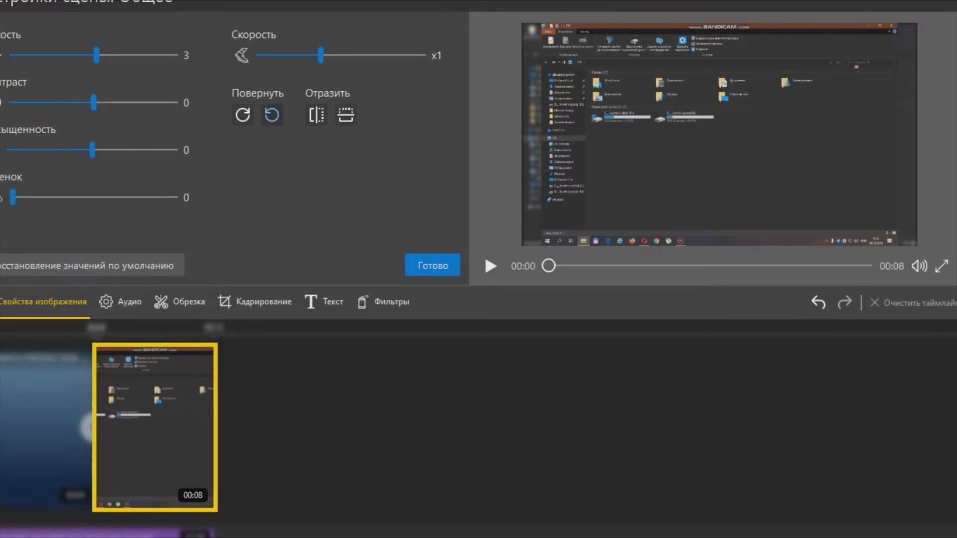
Try rotating, mirroring and flipping the clip, leaving it in its original orientation.
left_click(272, 115)
left_click(271, 114)
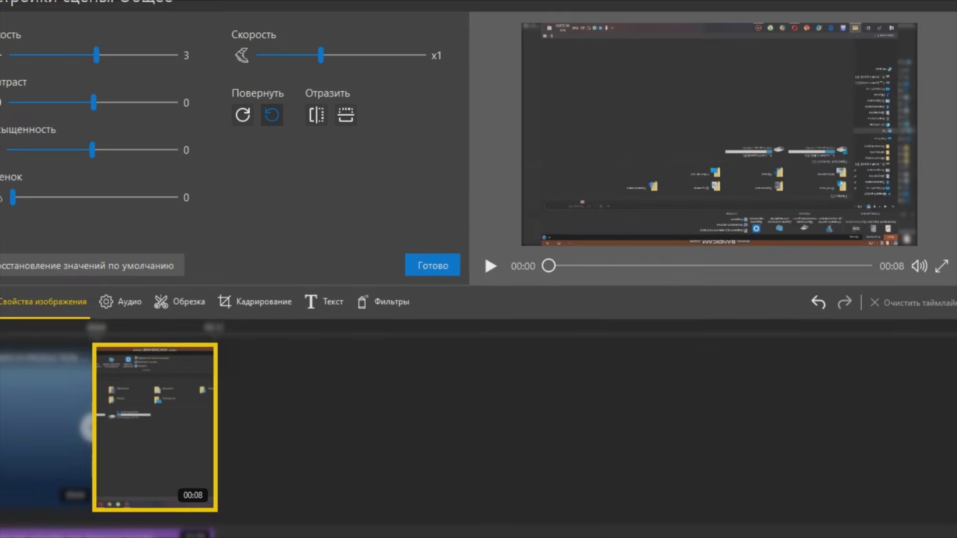
left_click(272, 115)
left_click(272, 115)
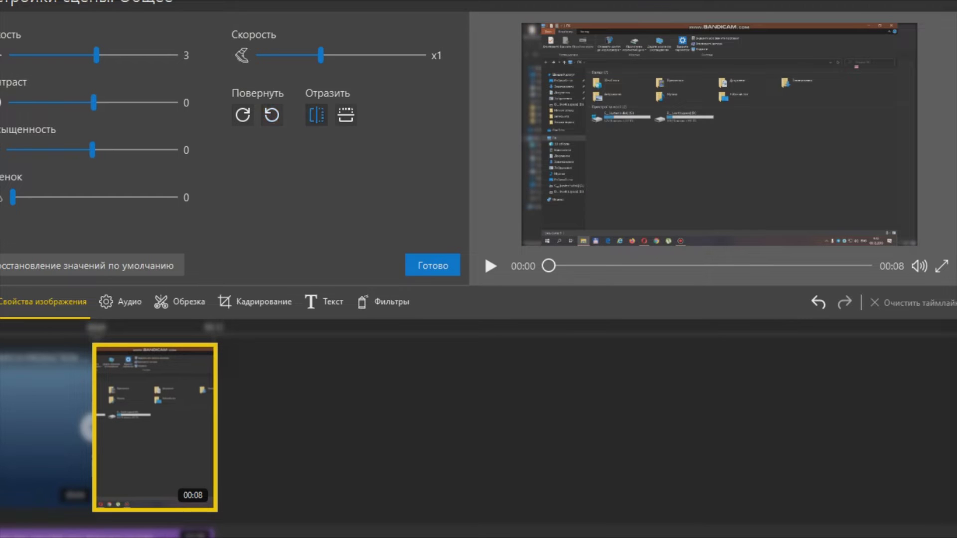
left_click(317, 114)
left_click(316, 114)
left_click(317, 114)
left_click(316, 115)
left_click(345, 114)
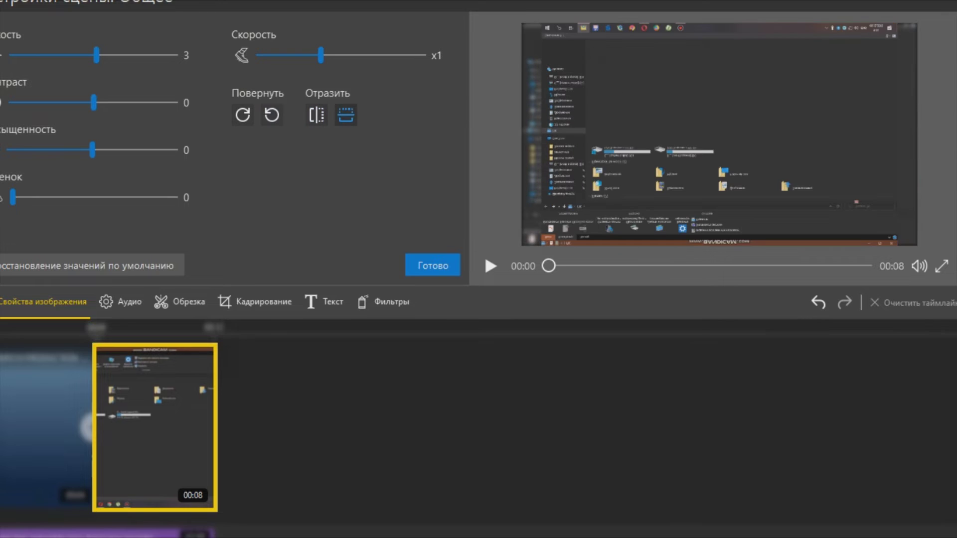
left_click(346, 115)
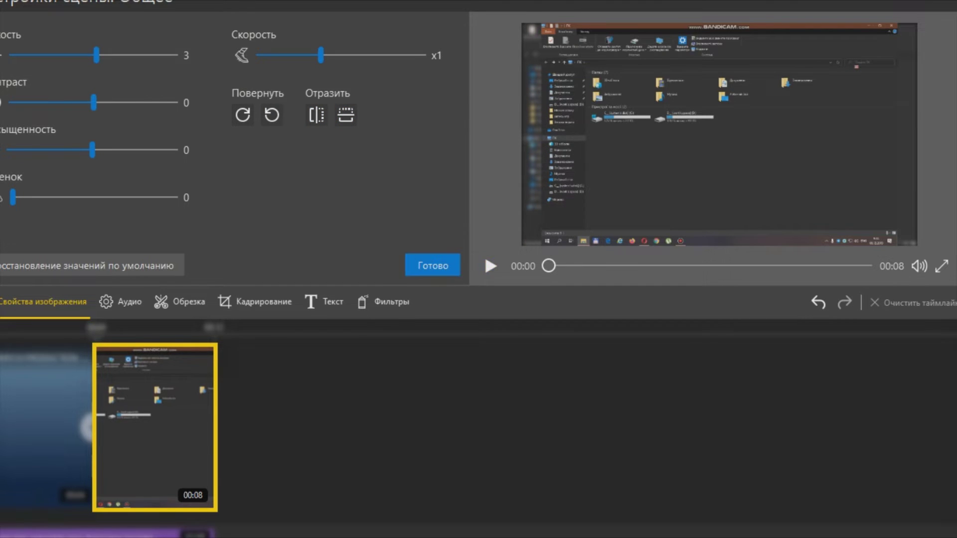
left_click(120, 301)
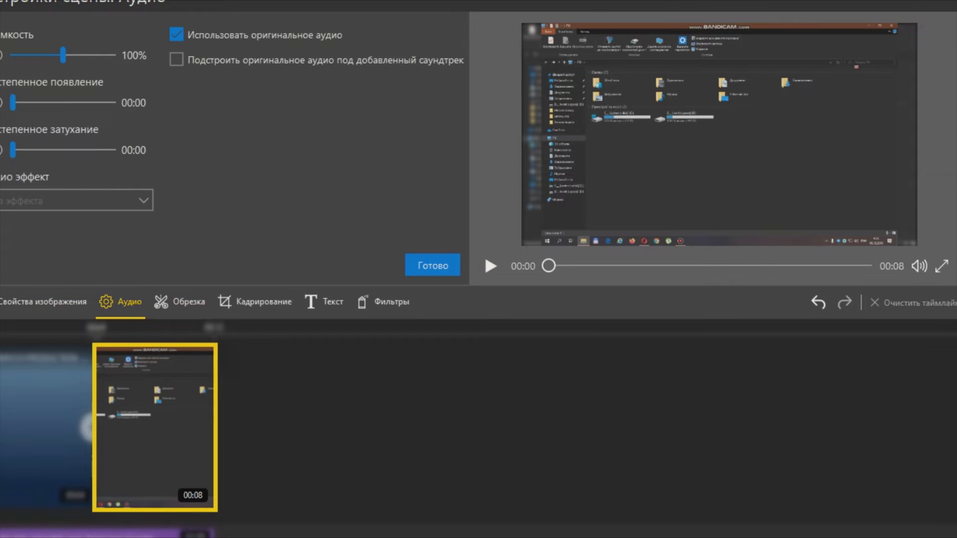
Set the recording's audio to 92% volume with a 00:03 fade-in and 00:04 fade-out.
mouse_move(62, 55)
left_mouse_down()
mouse_move(82, 55)
mouse_move(62, 55)
left_mouse_up()
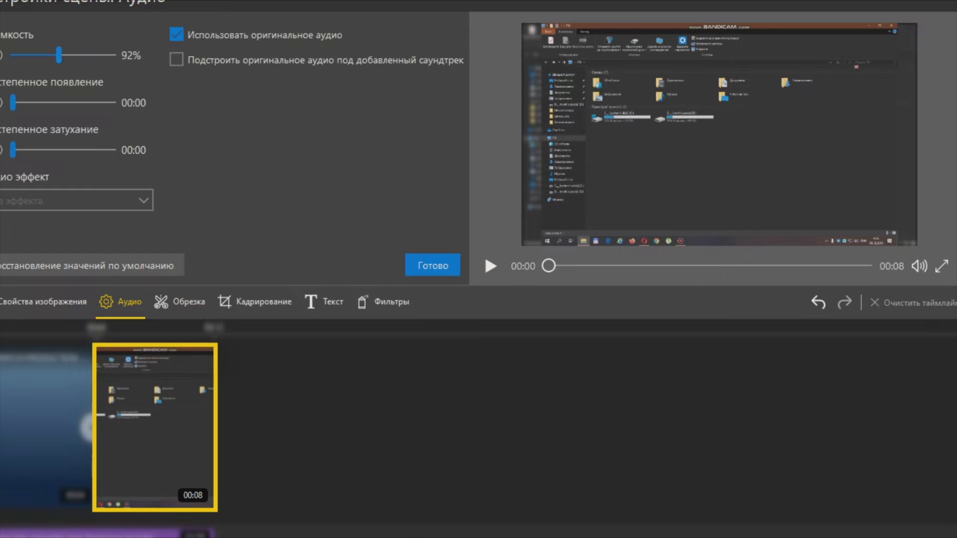
left_click_drag(13, 103, 69, 102)
left_click_drag(13, 150, 100, 150)
left_click_drag(68, 102, 80, 102)
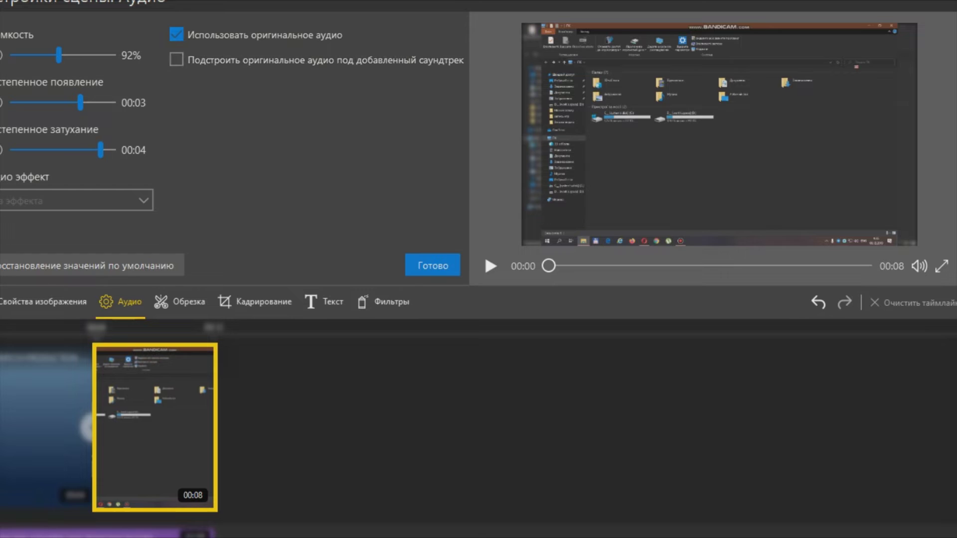
left_click(432, 266)
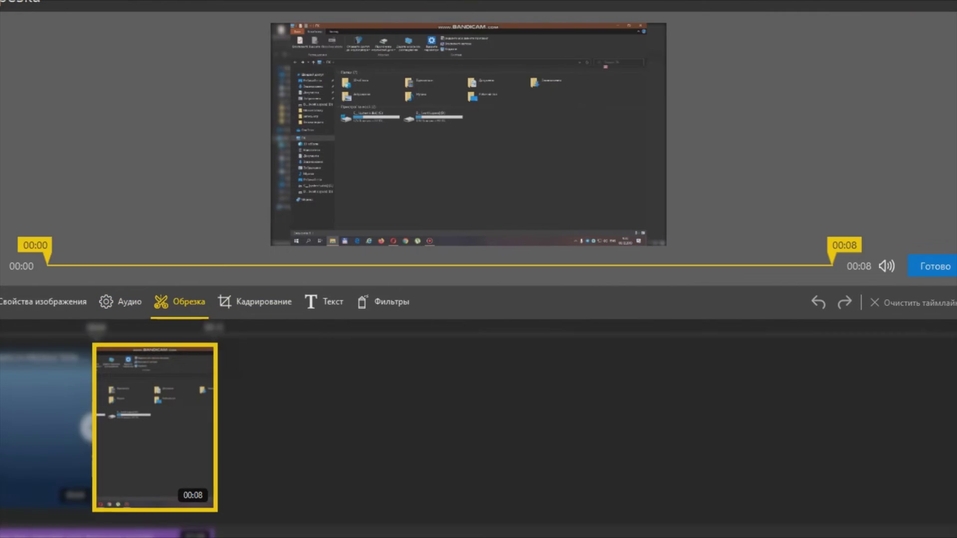
Trim the screen recording so it runs from 00:02 to 00:07.
left_click_drag(48, 257, 238, 257)
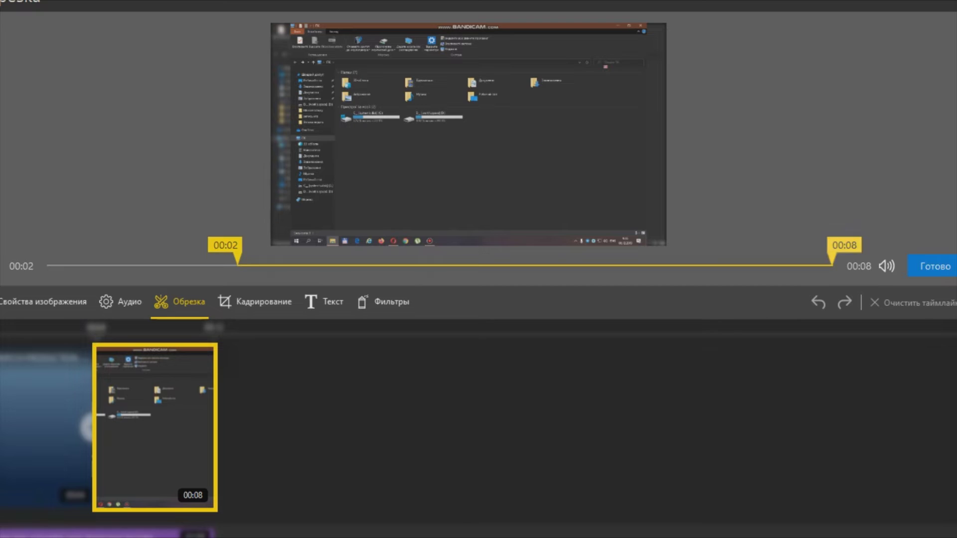
left_click_drag(831, 257, 781, 257)
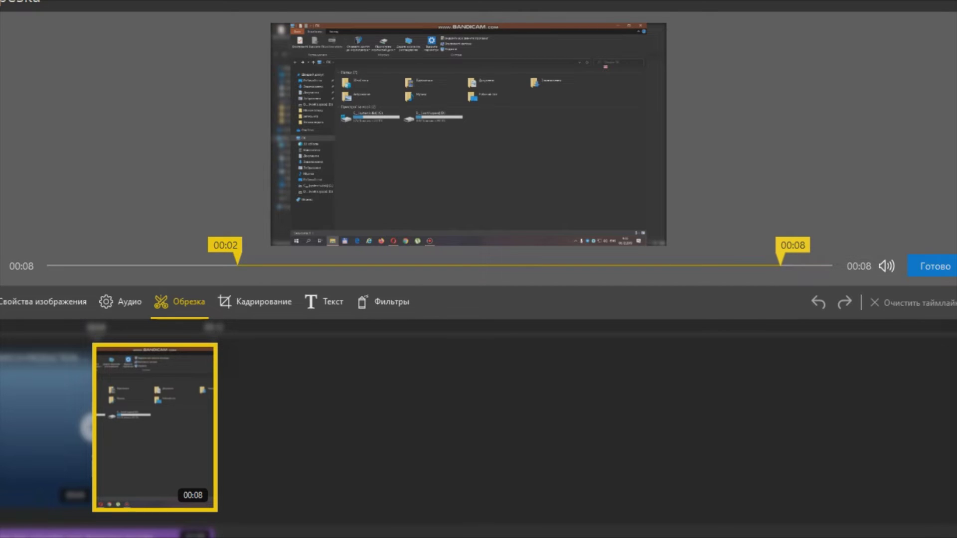
left_click_drag(781, 257, 740, 257)
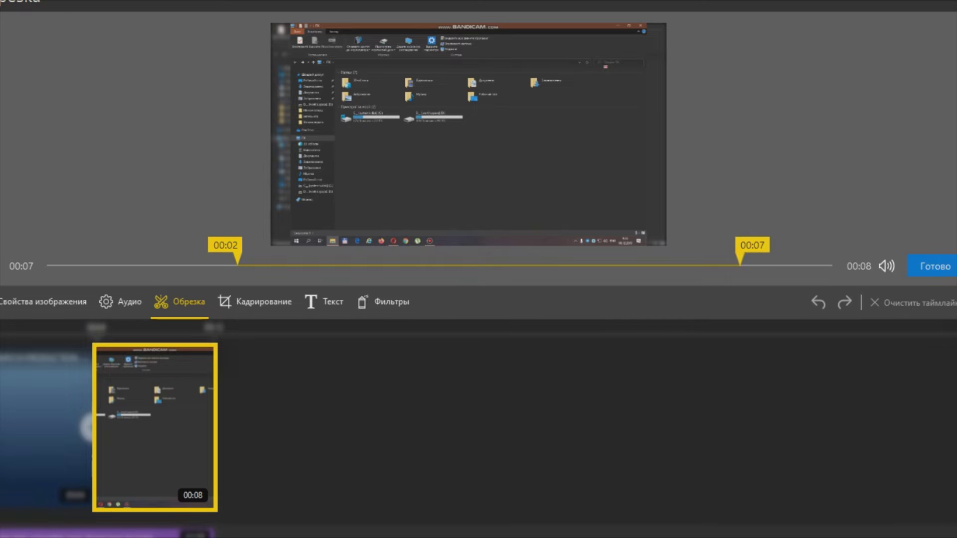
mouse_move(886, 266)
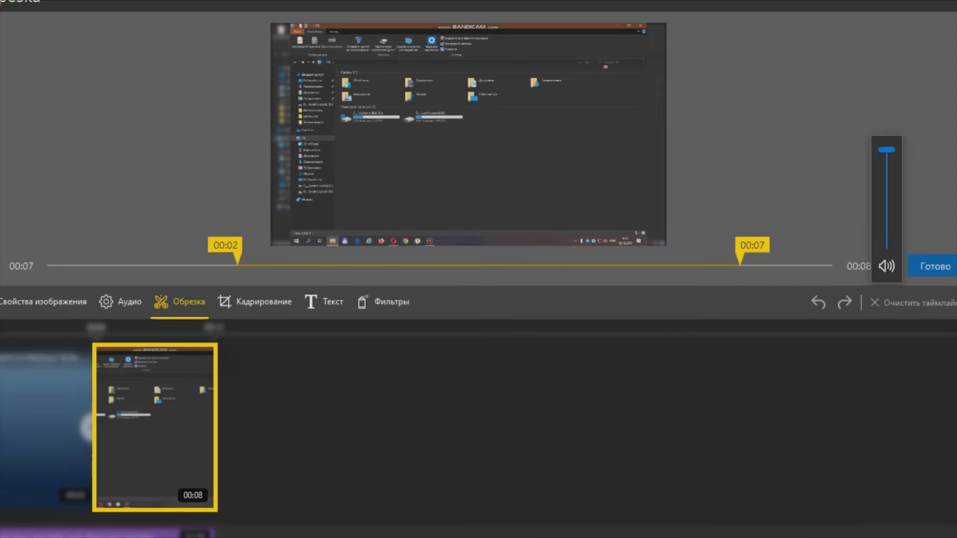
left_click(935, 266)
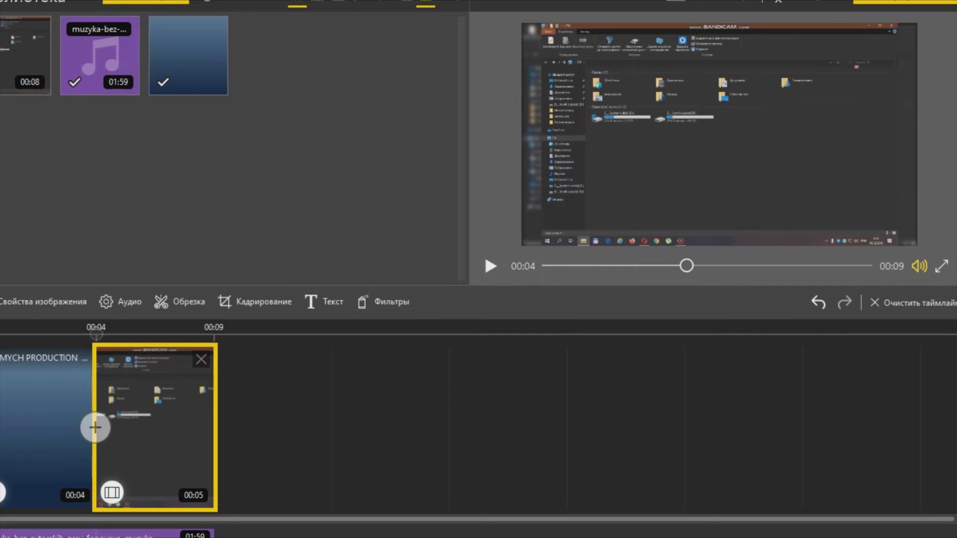
Remove the screen recording from the timeline, then import and delete a bandicam clip from drive D.
left_click(201, 359)
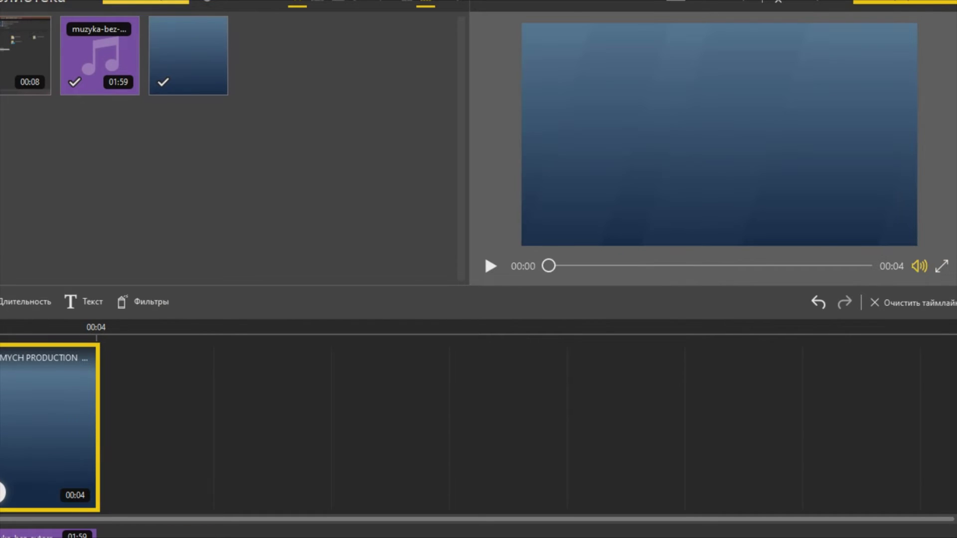
left_click(145, 2)
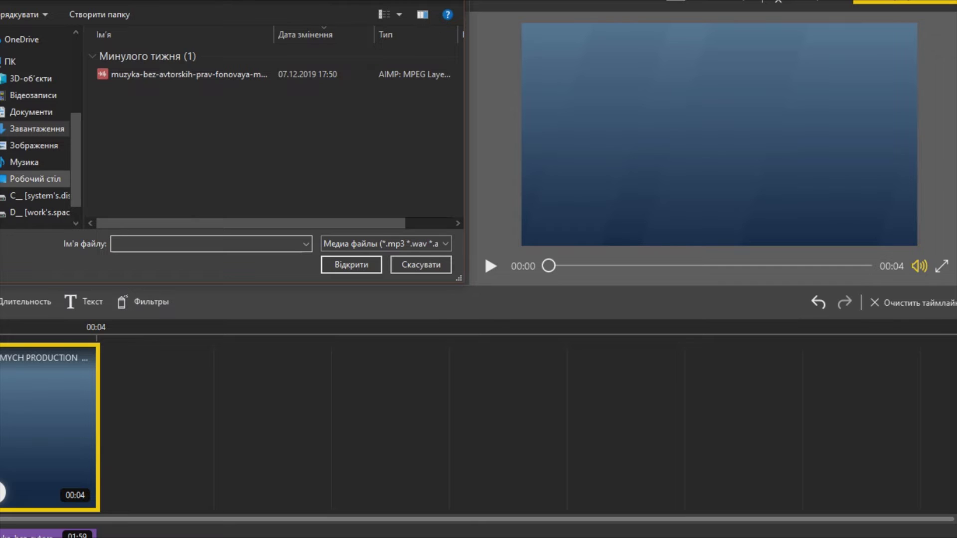
left_click(39, 212)
double_click(130, 155)
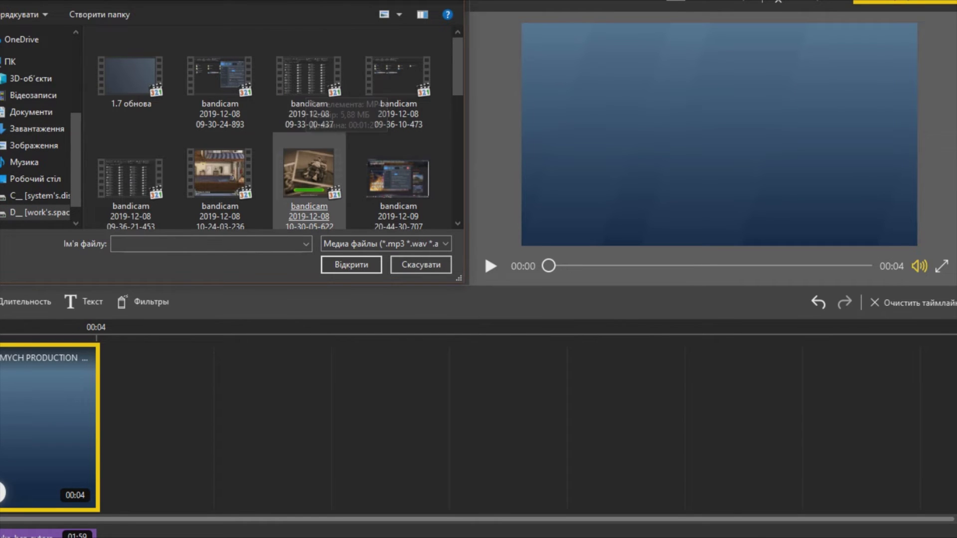
double_click(309, 174)
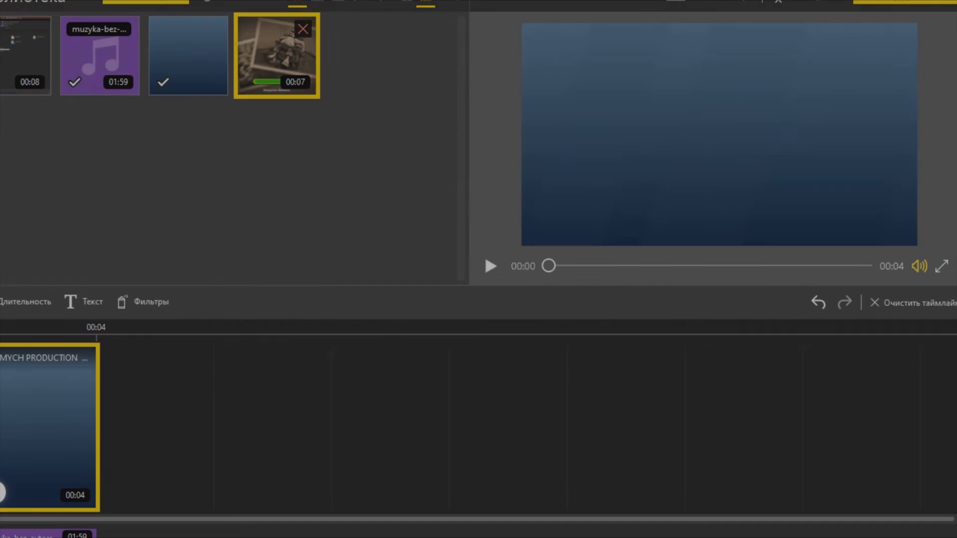
left_click(526, 288)
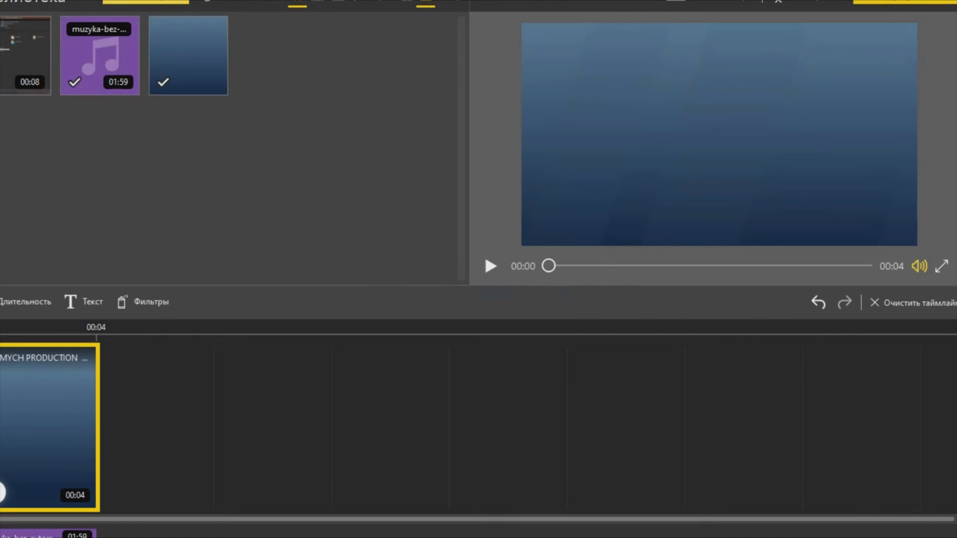
Import the 'новый год. танки' recording and place it right after the title card.
scroll(279, 140, "down", 2)
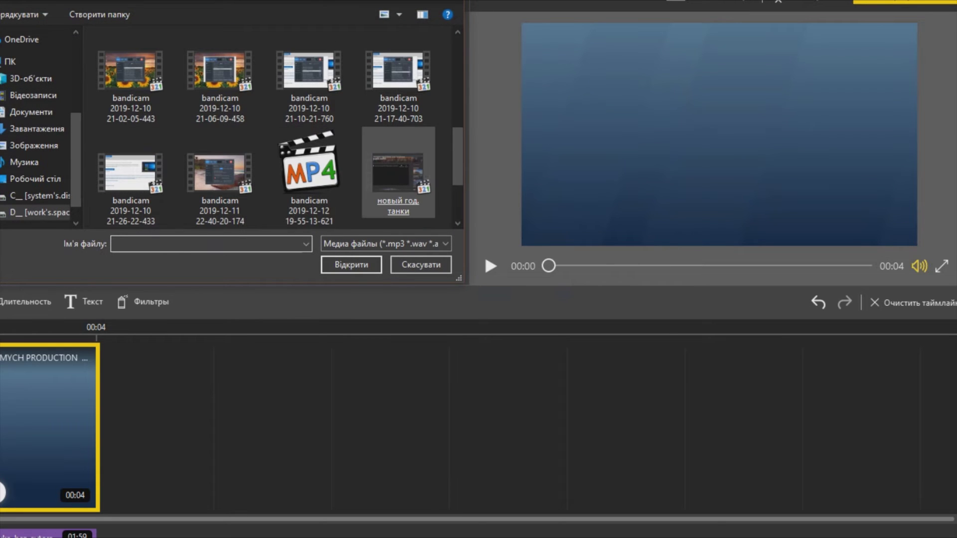
double_click(398, 179)
left_click_drag(277, 55, 219, 354)
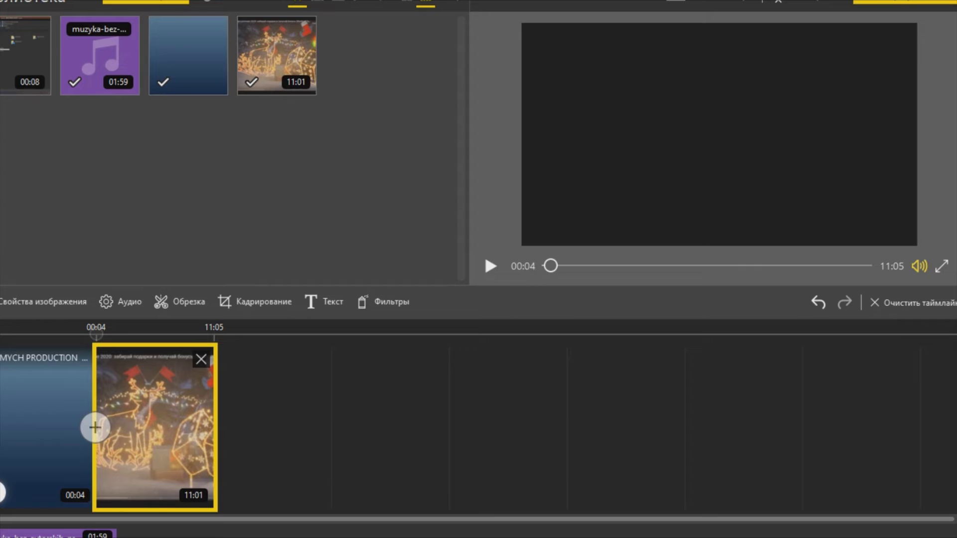
Trim a few seconds off both ends of the screen recording, leaving a 10:49 clip.
left_click(180, 301)
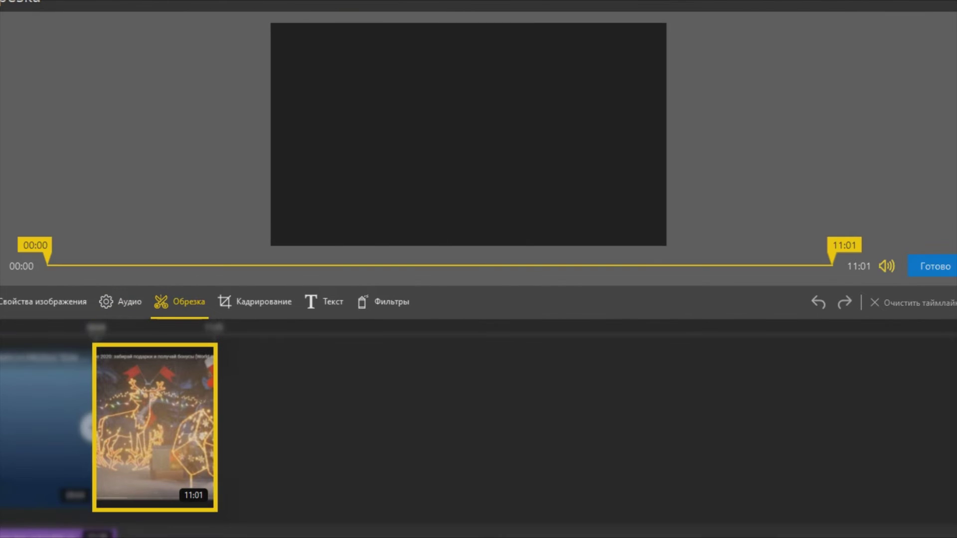
left_click_drag(35, 245, 42, 244)
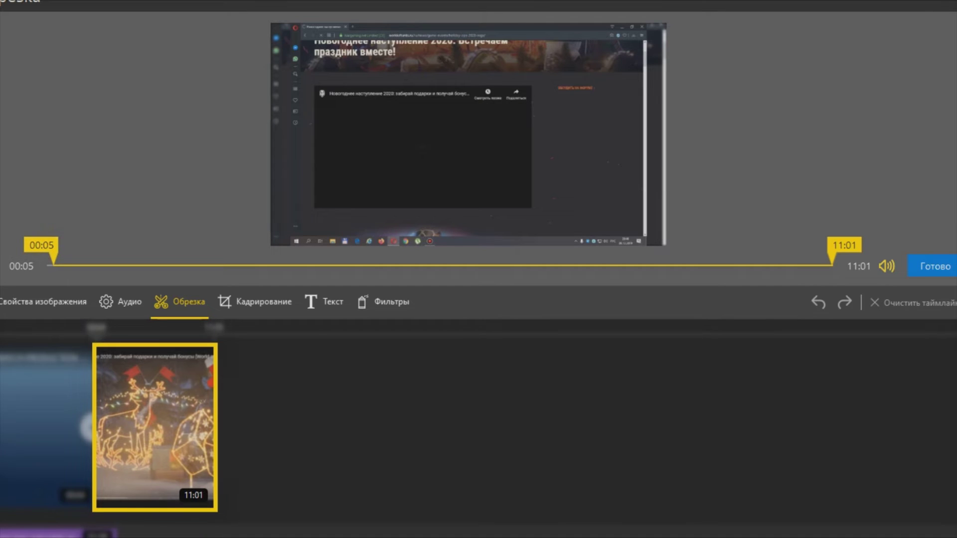
left_click_drag(843, 245, 837, 245)
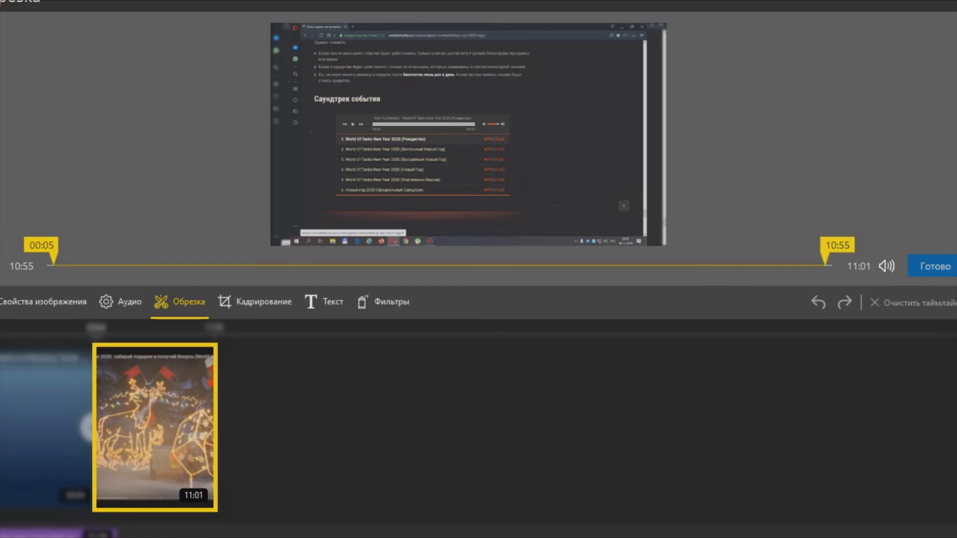
left_click(935, 266)
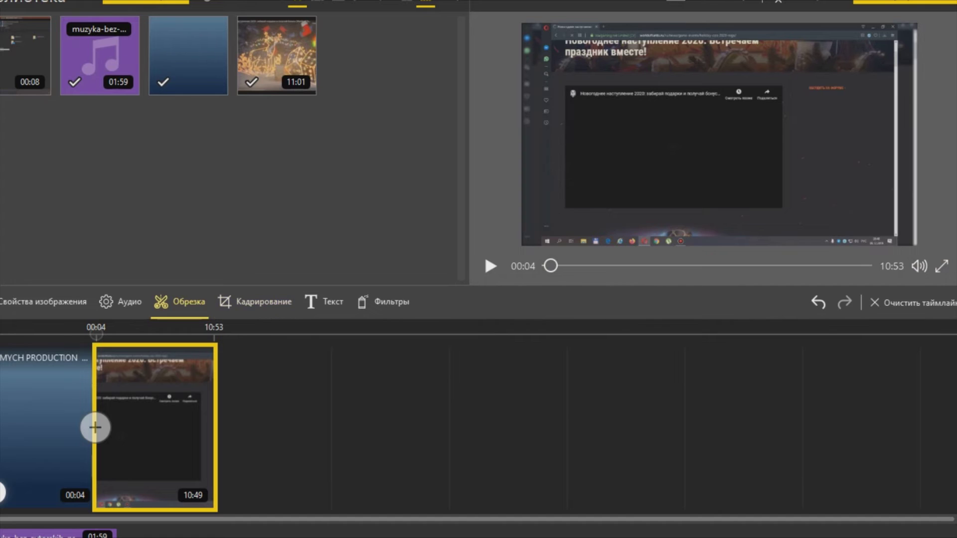
In the crop settings, toggle the blurred background off and back on, and preview full screen.
left_click(254, 301)
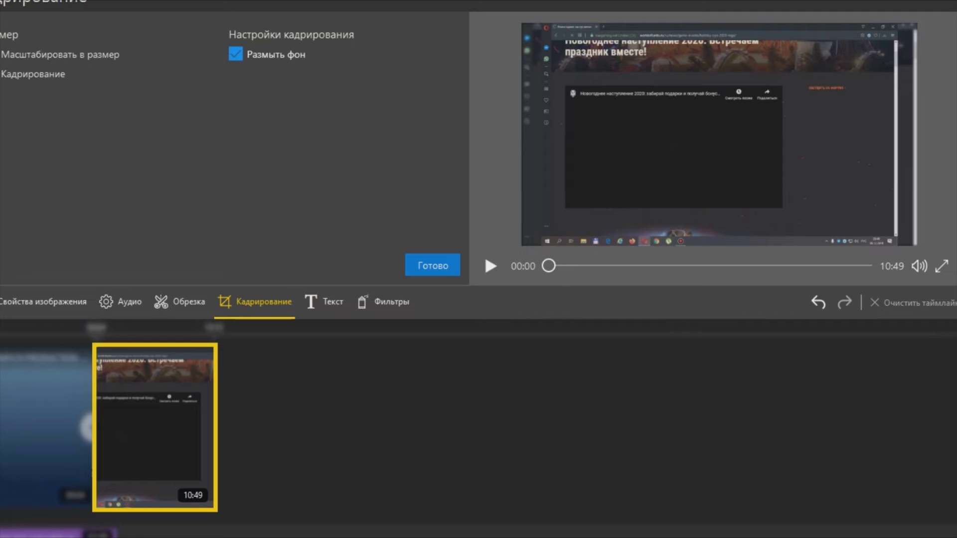
left_click(236, 54)
left_click(235, 54)
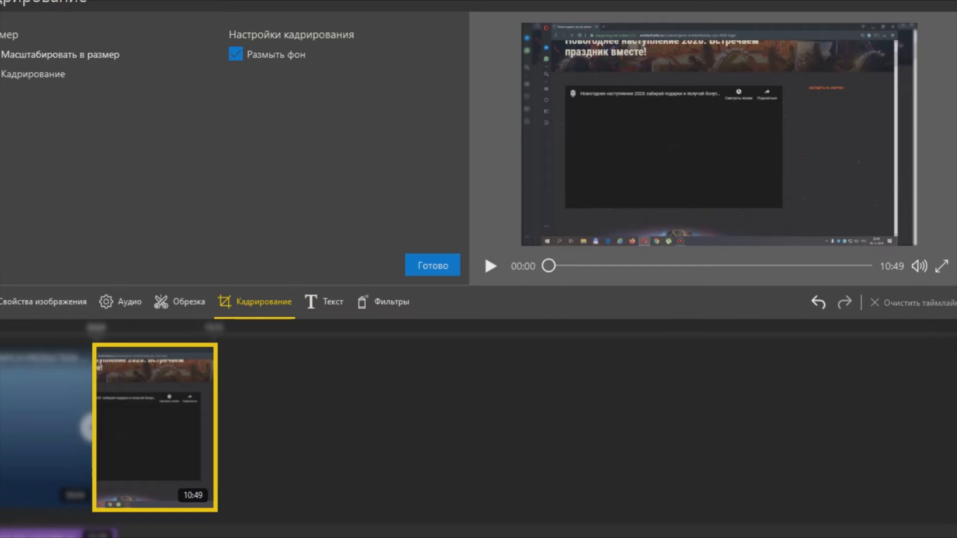
left_click(919, 266)
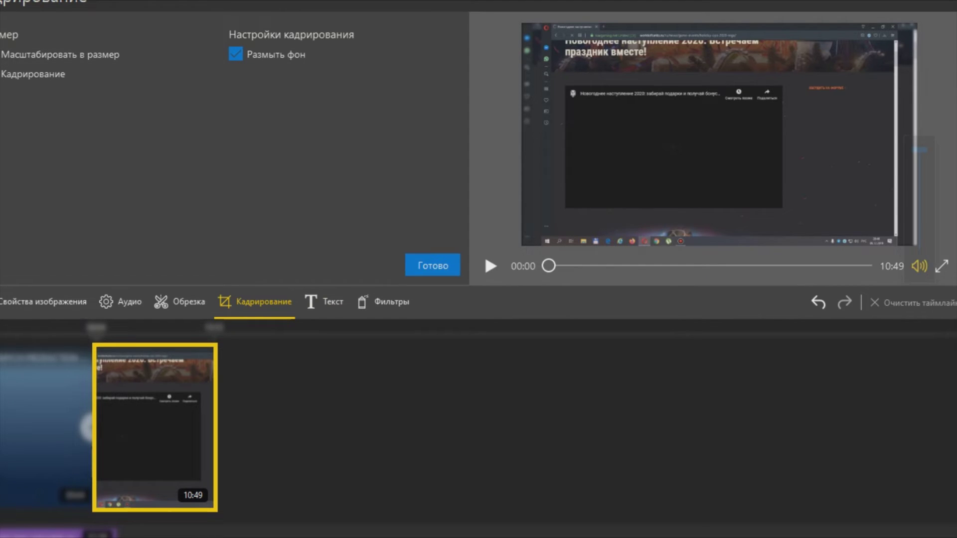
left_click(941, 266)
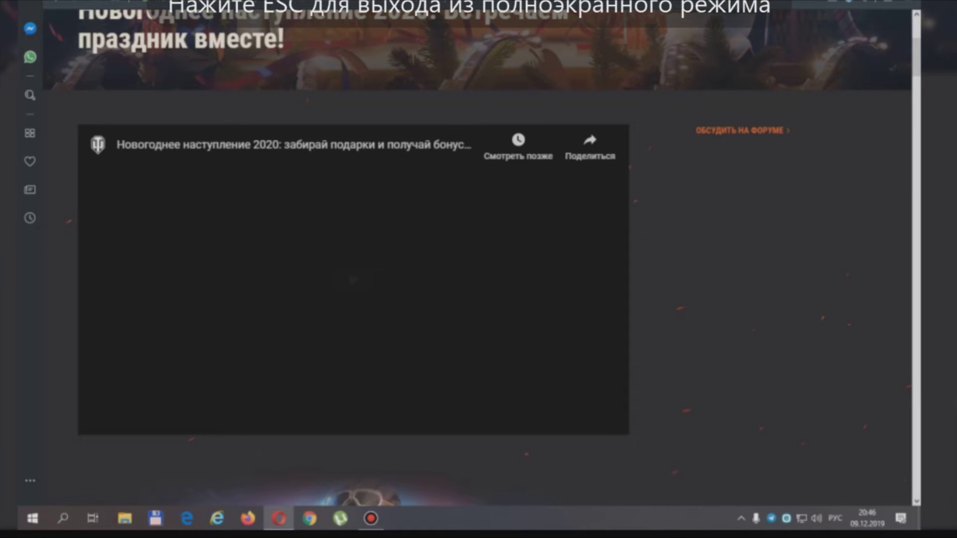
key("Escape")
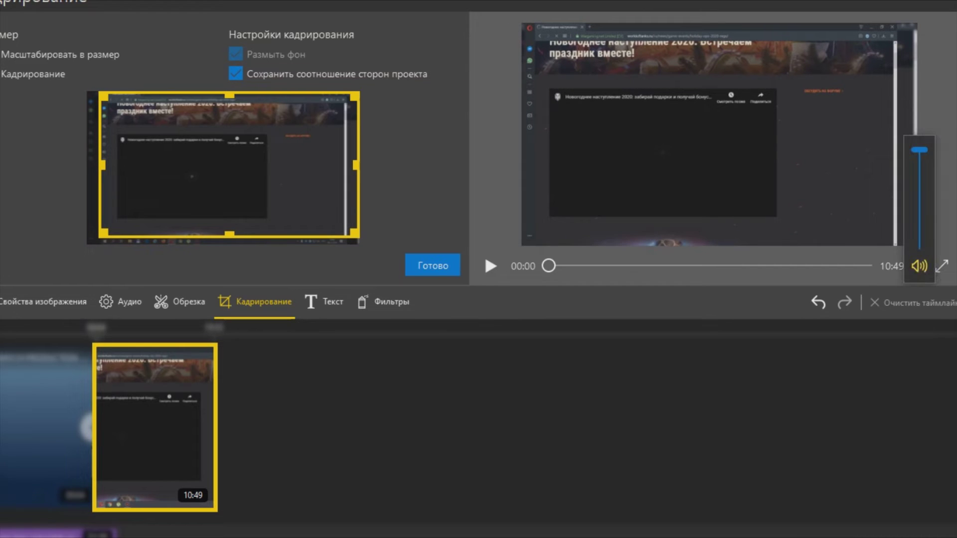
left_click(941, 266)
key("Escape")
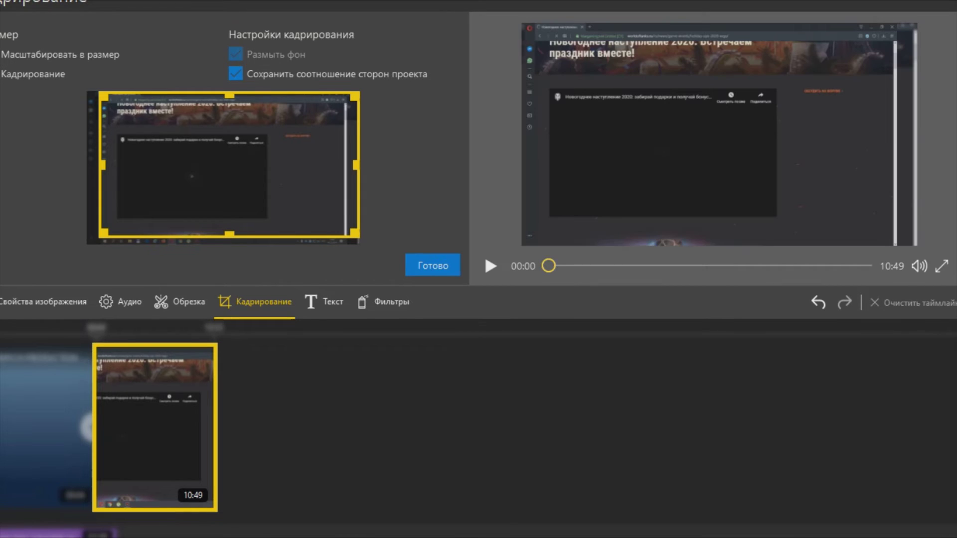
Crop the frame inward to remove the taskbar and browser bar, and apply it.
left_click_drag(355, 234, 342, 227)
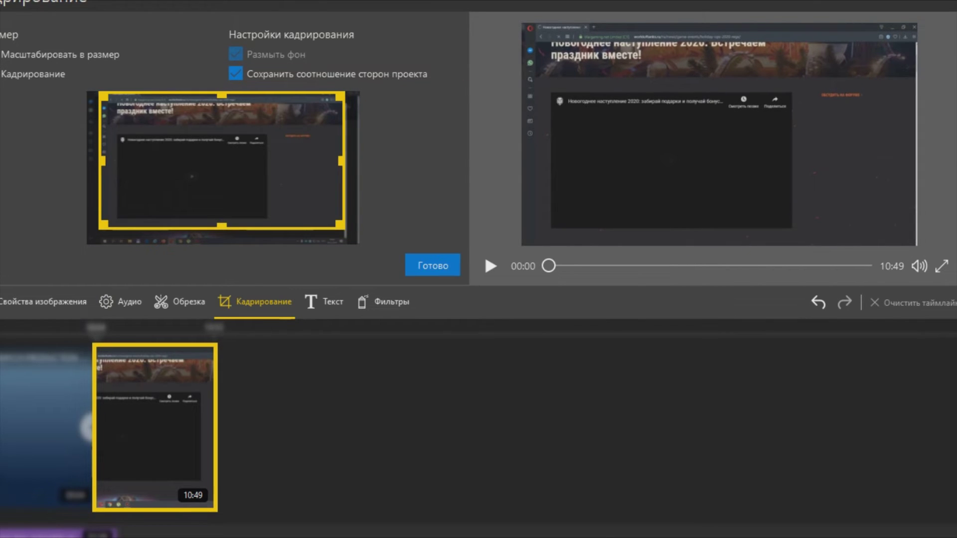
left_click_drag(99, 93, 110, 104)
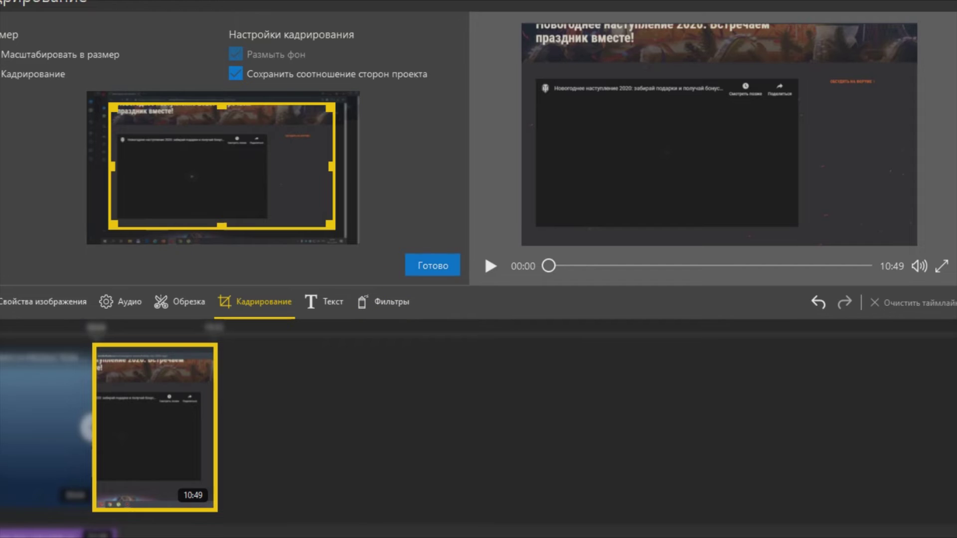
left_click(432, 265)
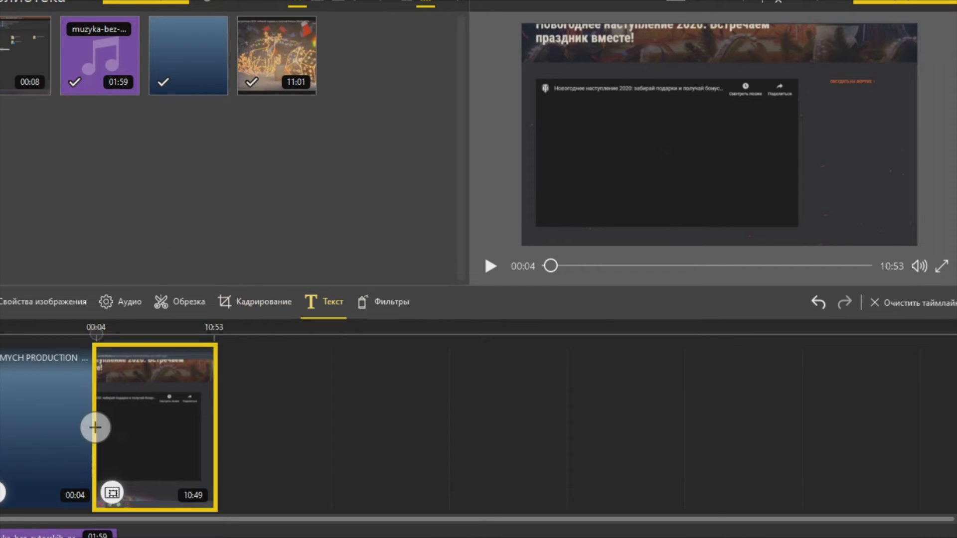
Browse the text styles and video filters, closing them without applying any.
left_click(323, 301)
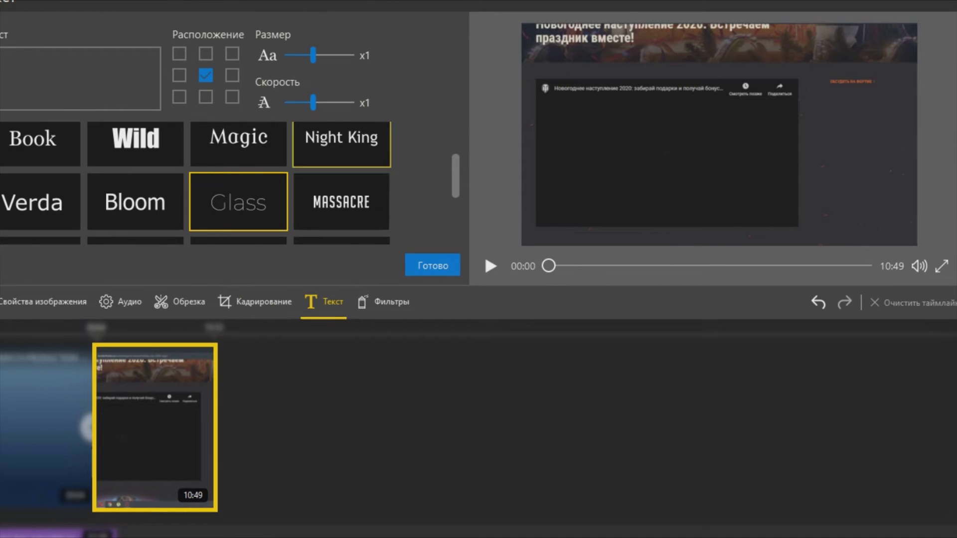
scroll(239, 148, "down", 3)
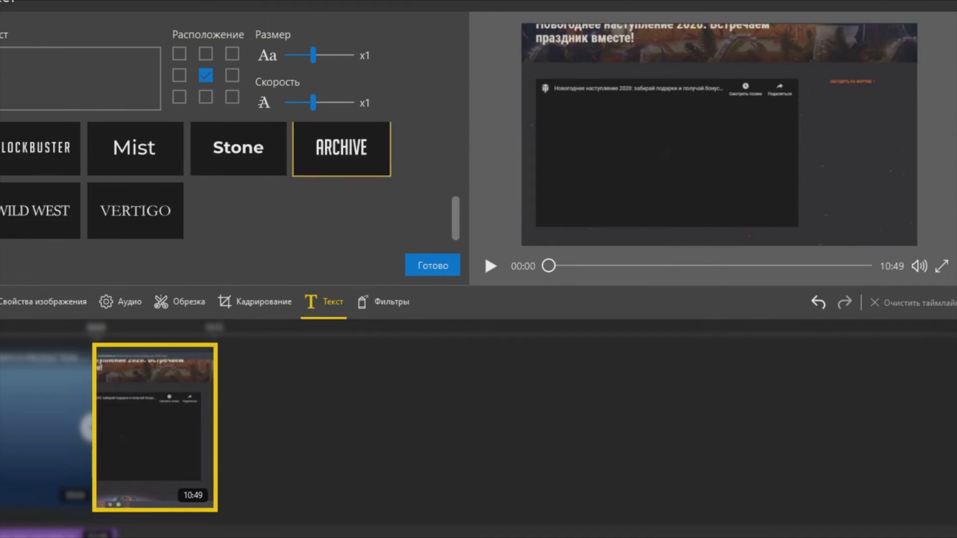
left_click(383, 302)
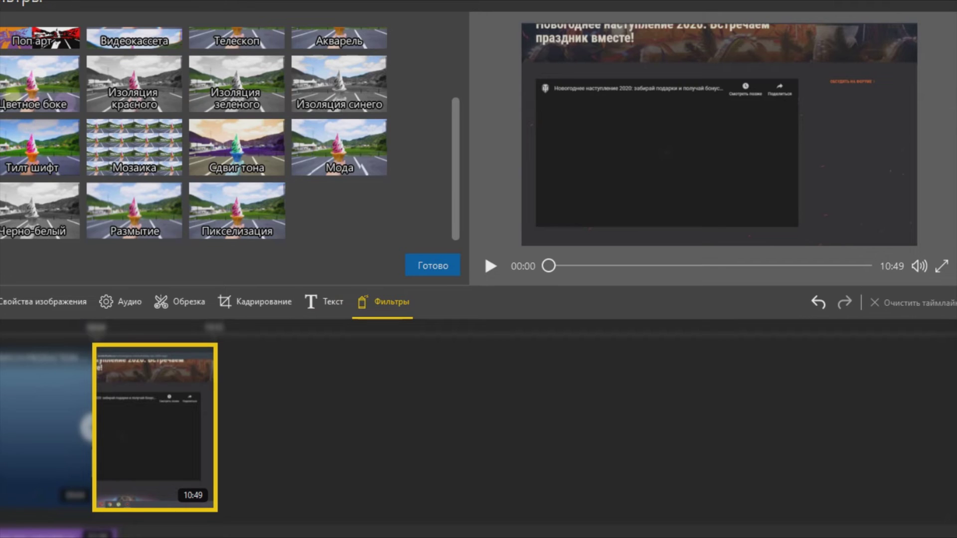
left_click(433, 265)
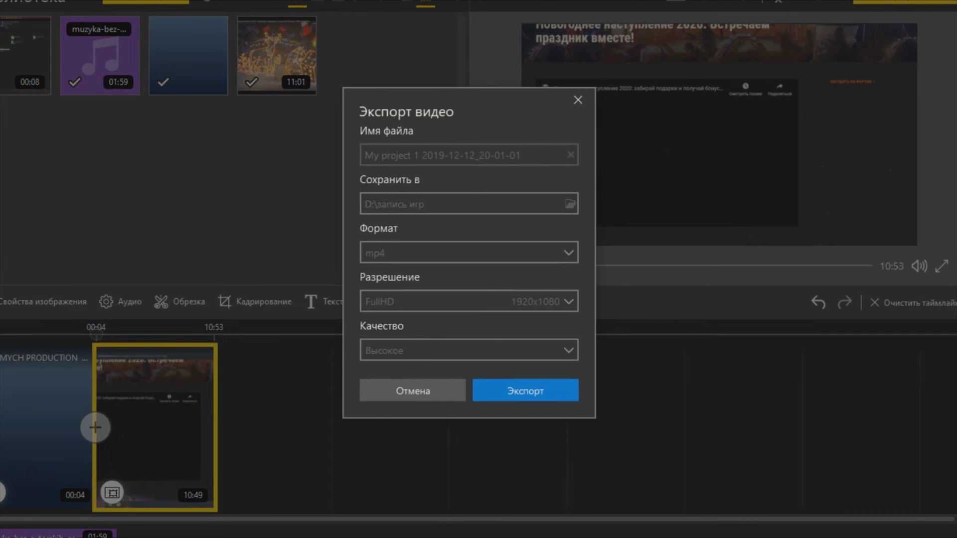
Rename the export file to 'первое видео' and keep the mp4 format.
left_click_drag(521, 155, 365, 155)
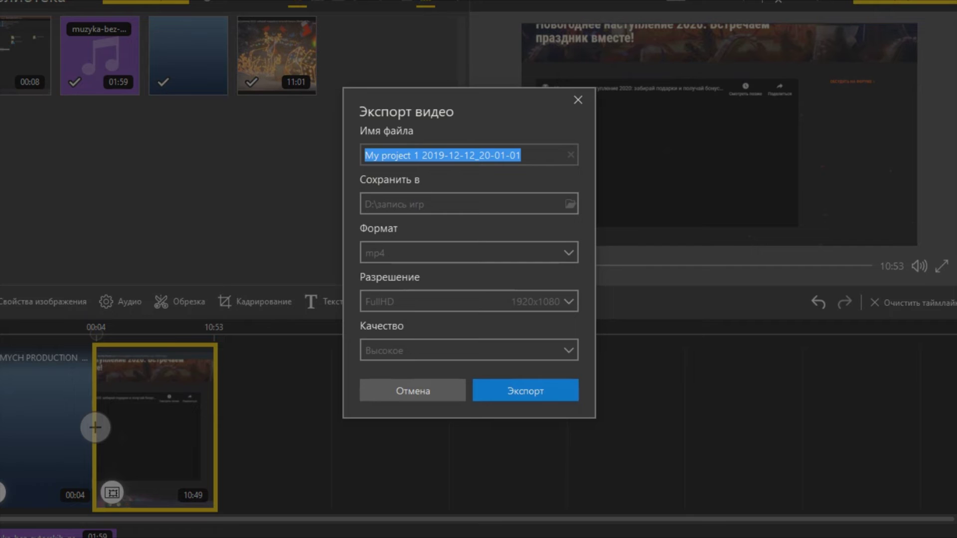
type("перв")
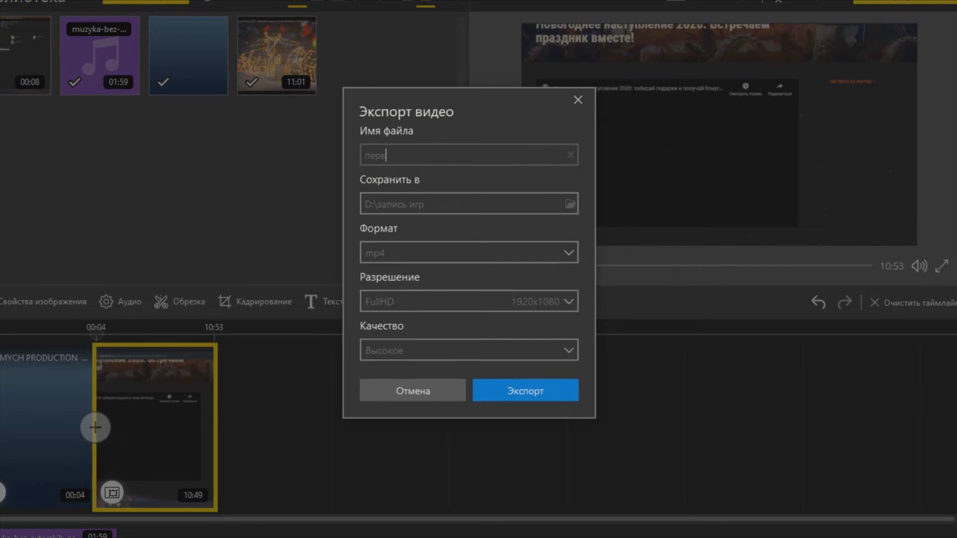
type("ое видео")
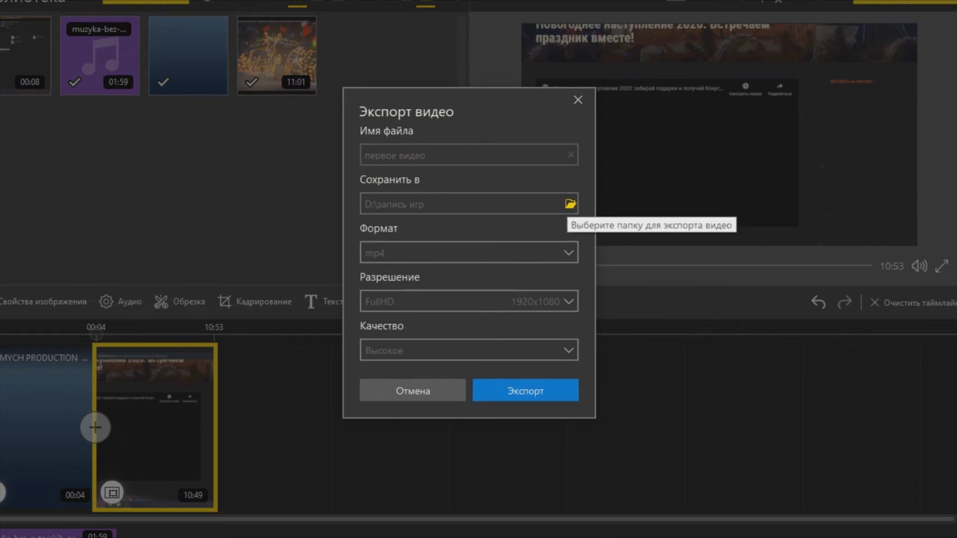
left_click(468, 253)
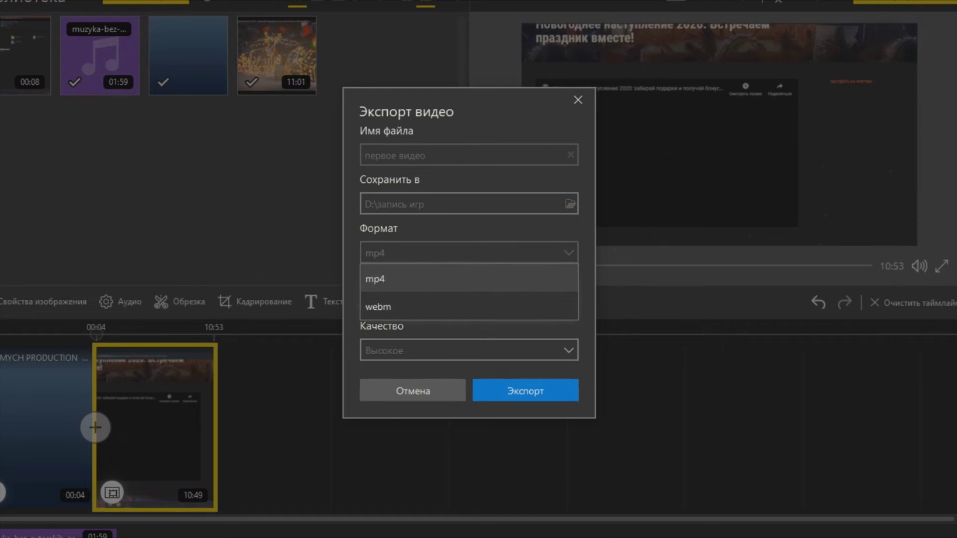
left_click(468, 278)
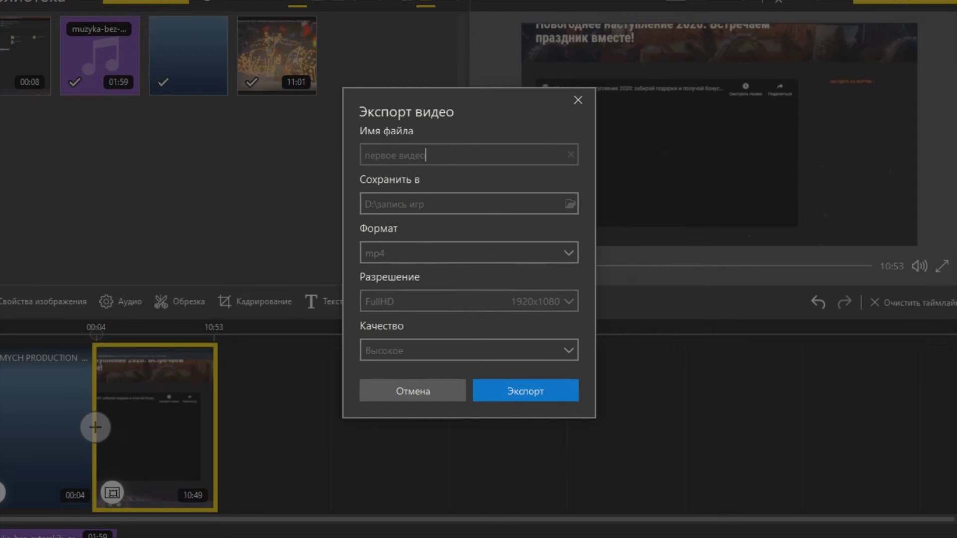
Keep FullHD 1920x1080 resolution and high quality for the export.
left_click(468, 302)
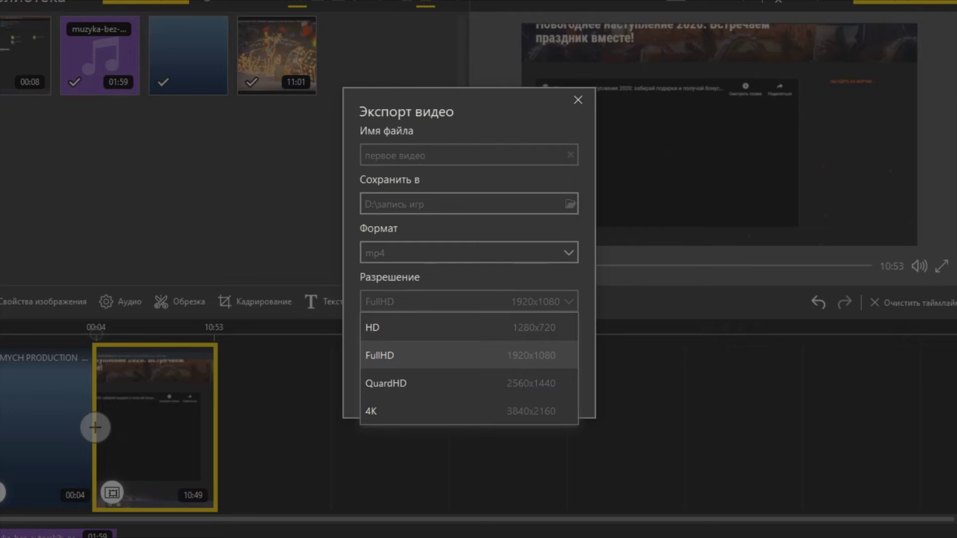
left_click(468, 355)
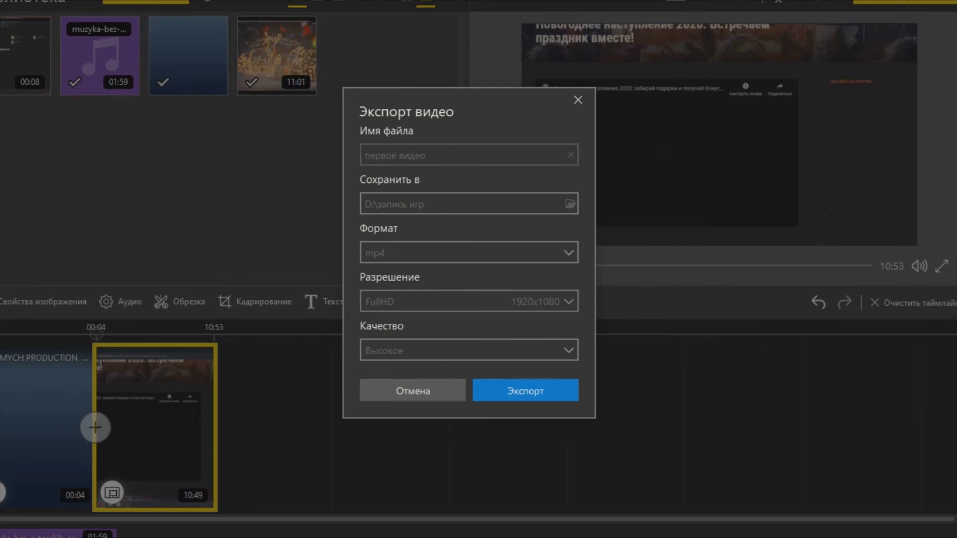
left_click(468, 350)
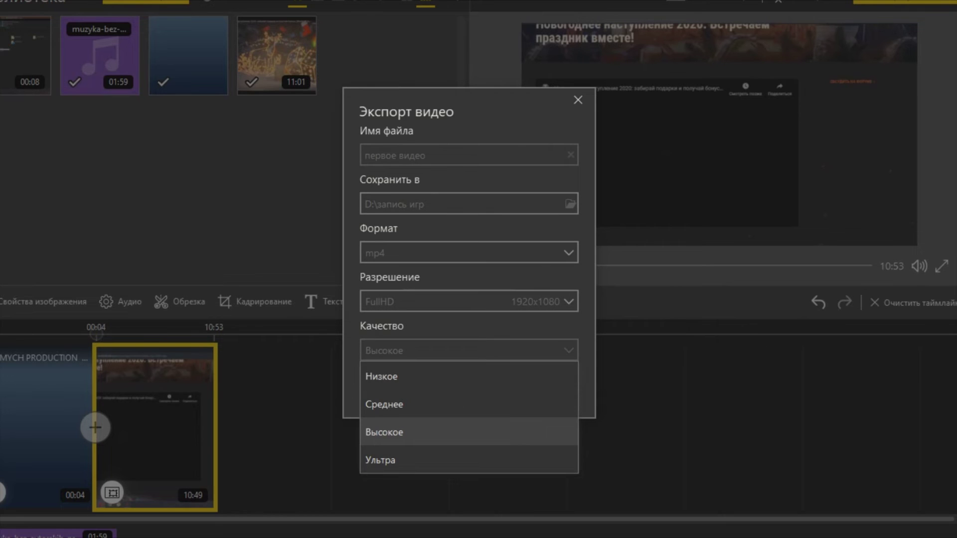
left_click(469, 432)
left_click(468, 351)
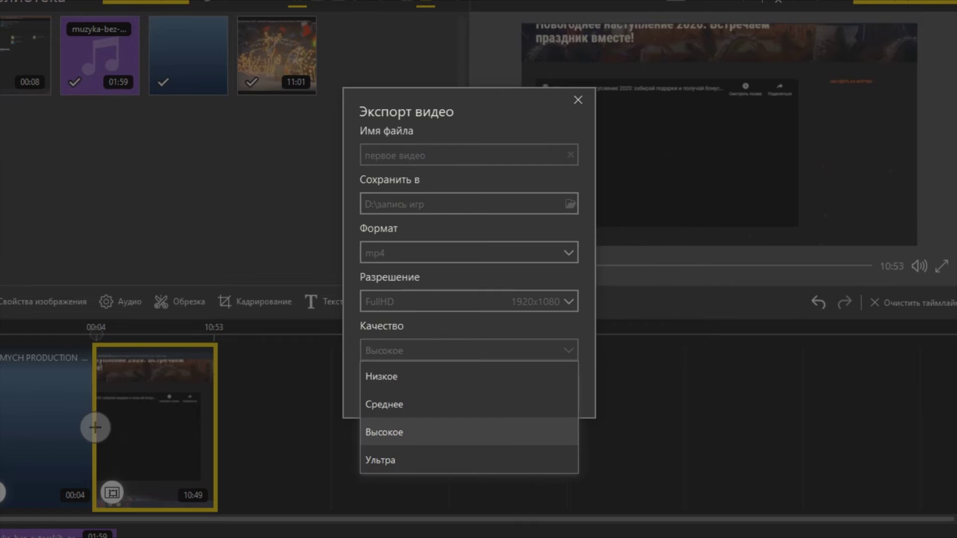
left_click(468, 432)
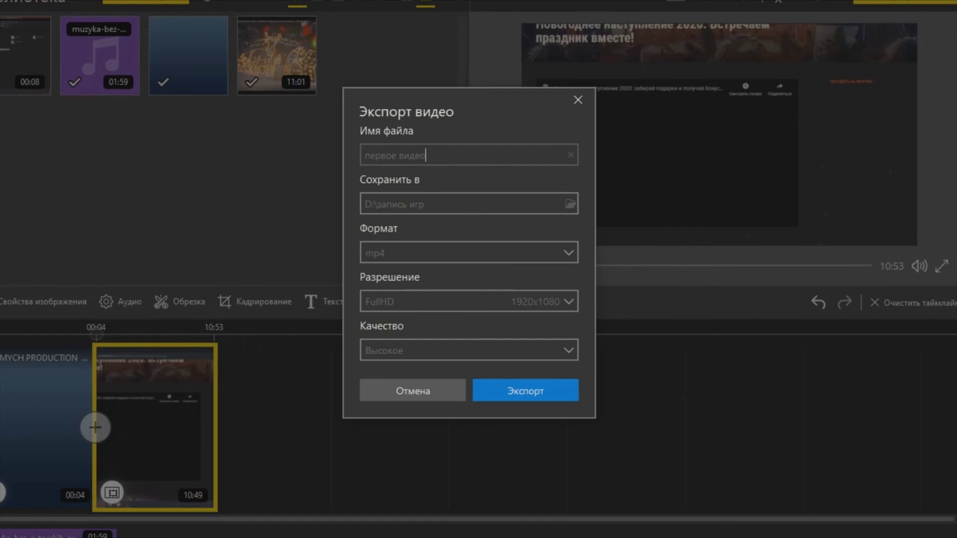
Start the export and let it render until 'Видео создано!' appears.
key("Return")
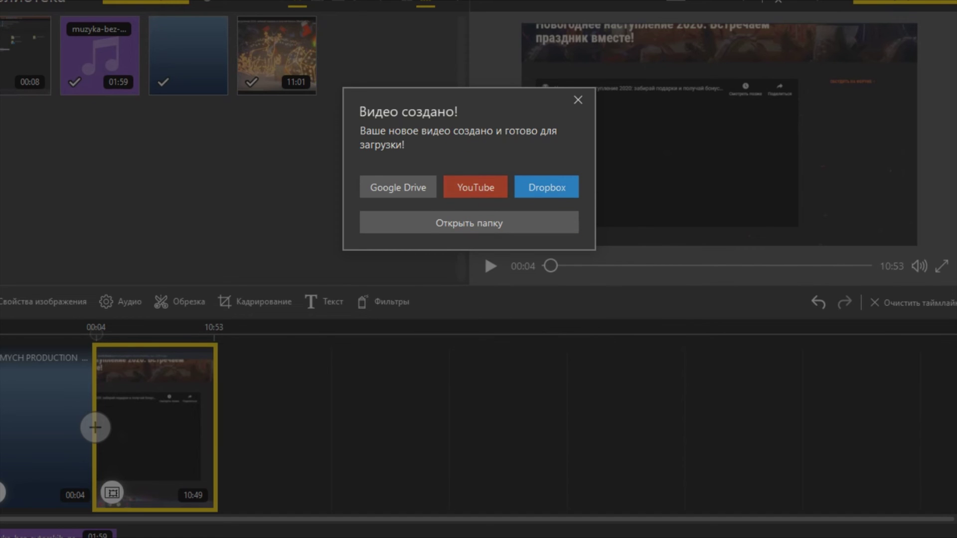
Open the запись игр folder containing the exported первое видео file.
left_click(469, 223)
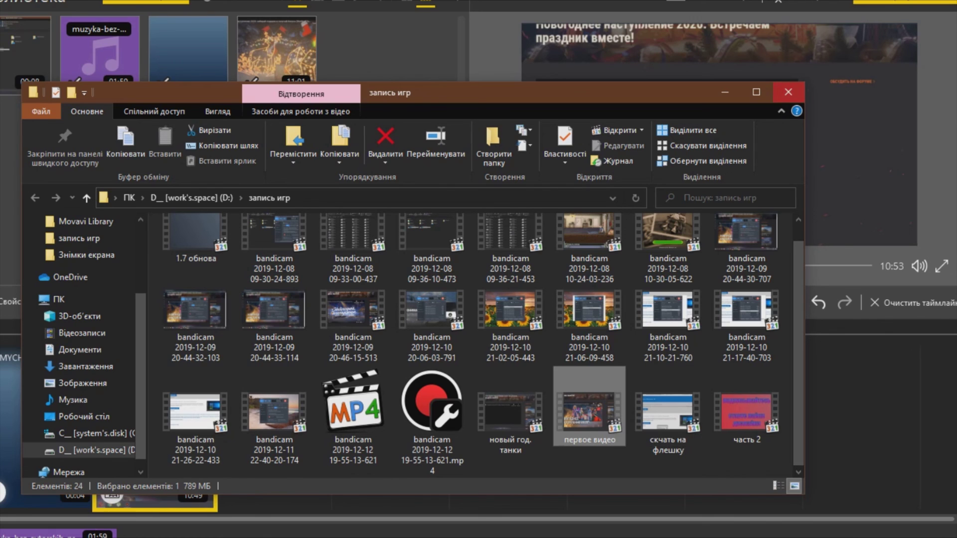
Close the запись игр Explorer window to return to the video editor.
left_click(787, 92)
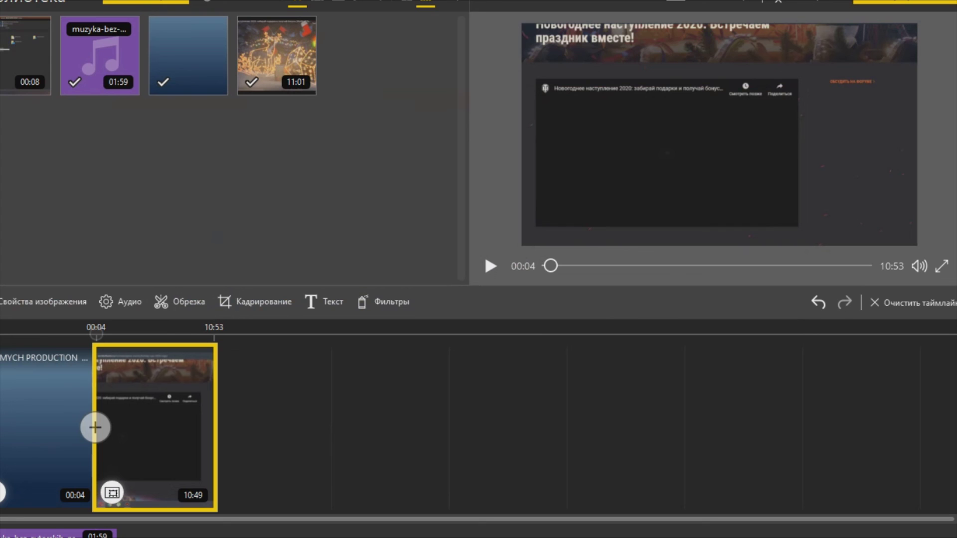